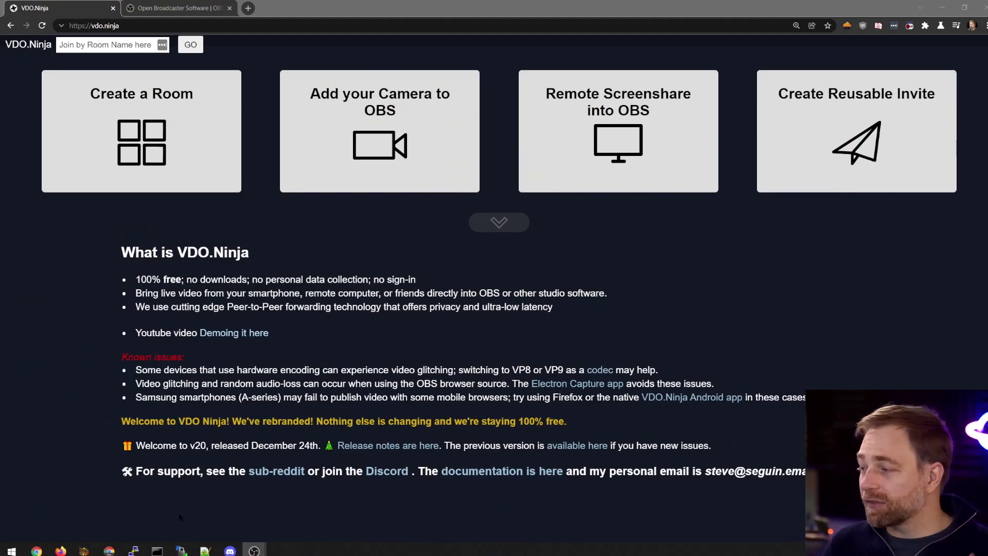
# - Begin adding a camera to OBS, keeping Cam Link as the video source and reviewing the audio inputs
pyautogui.hotkey('alt', 'Tab')
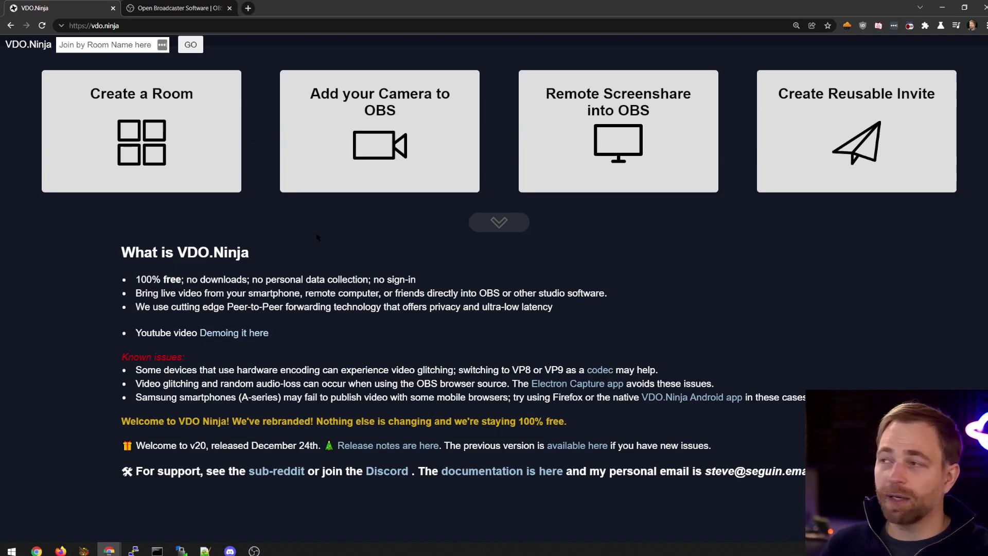
pyautogui.click(353, 111)
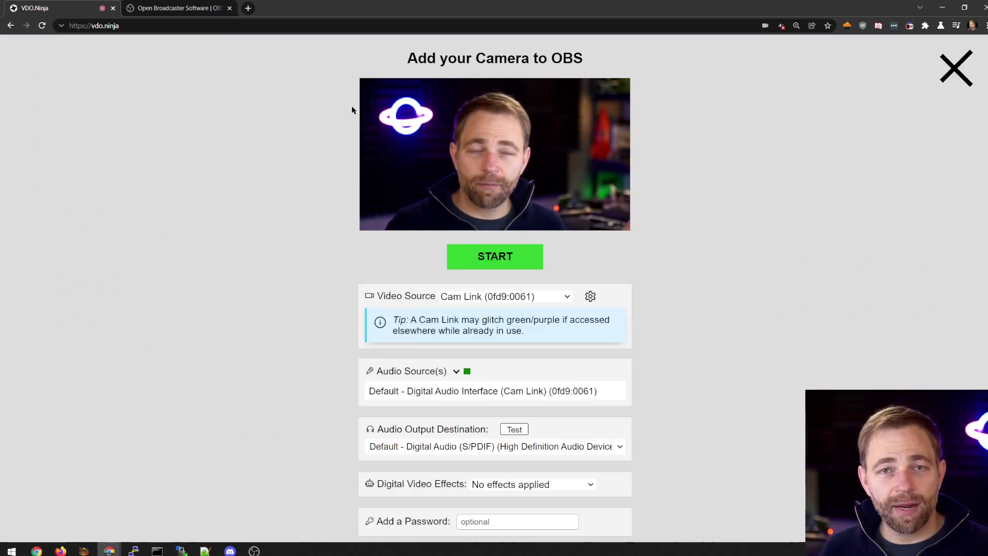
pyautogui.click(536, 297)
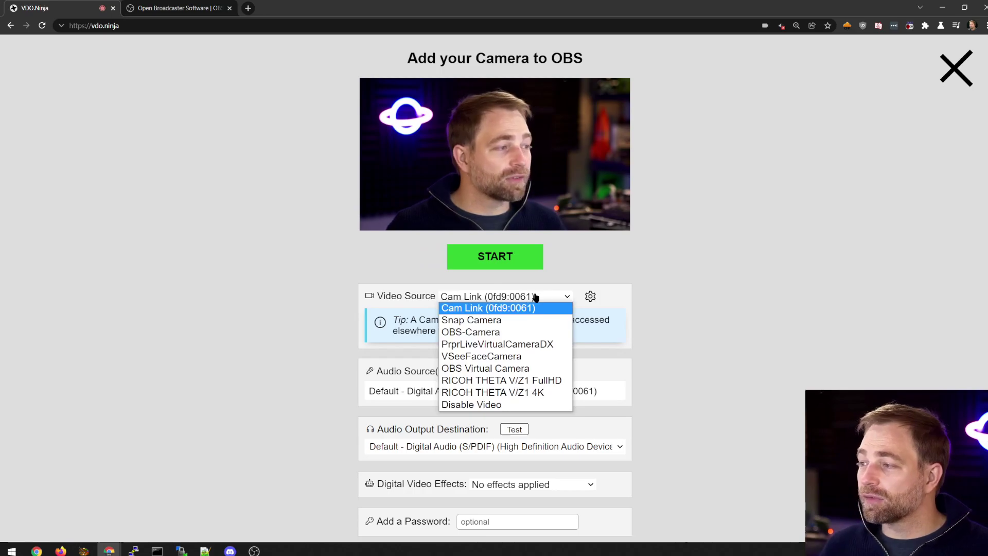
pyautogui.click(634, 281)
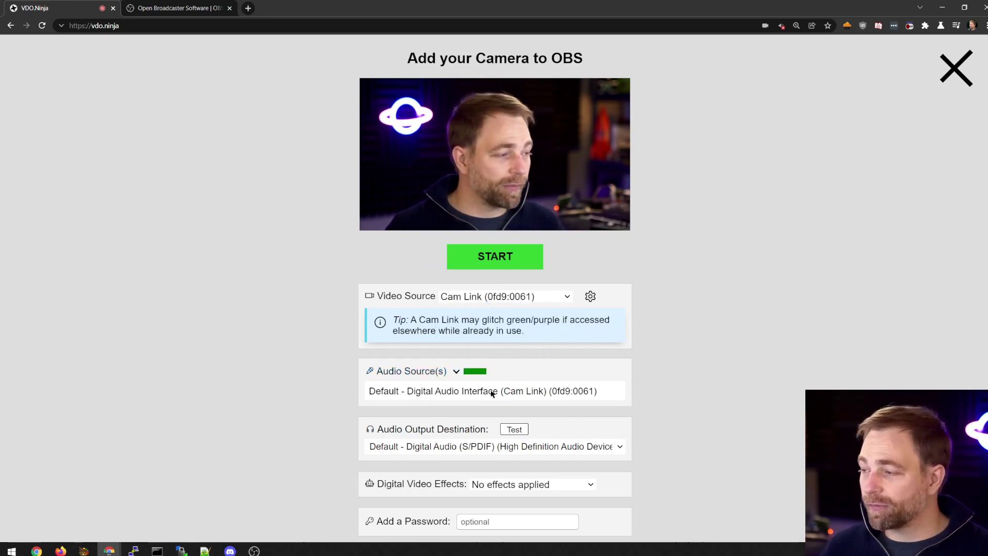
pyautogui.click(491, 393)
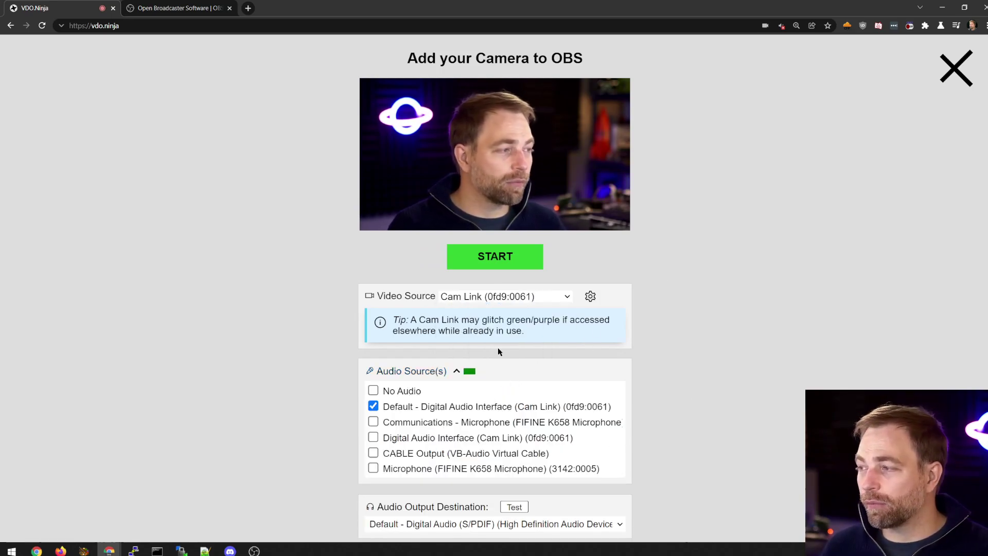
pyautogui.click(452, 371)
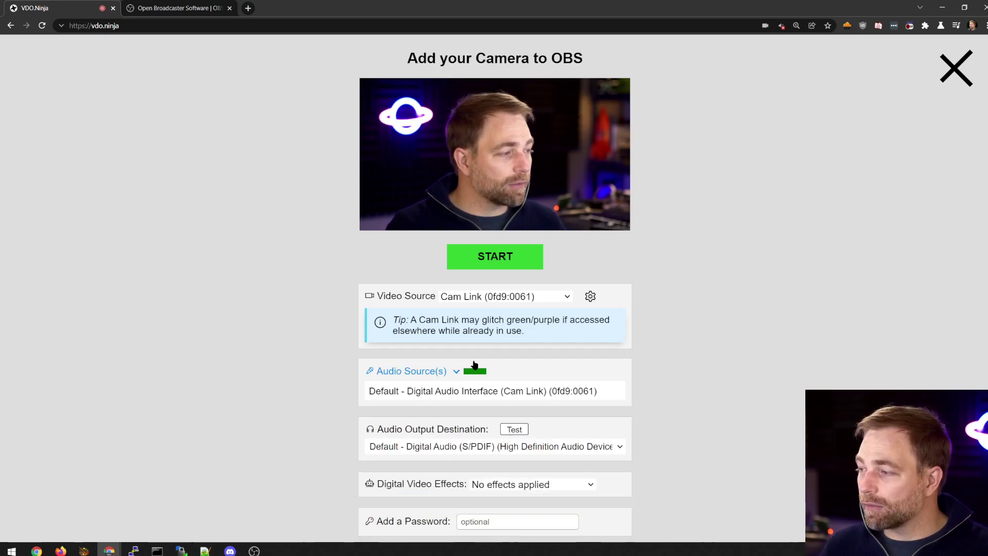
# - Compare Max Resolution 1920x1080 with Balanced 1280x720 quality, settling on Balanced
pyautogui.click(591, 297)
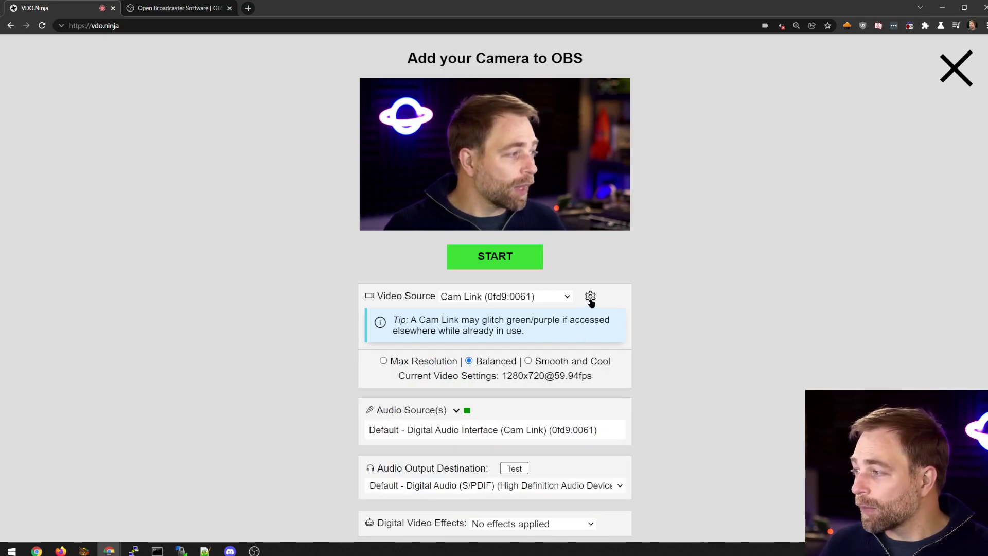
pyautogui.click(401, 362)
pyautogui.click(468, 361)
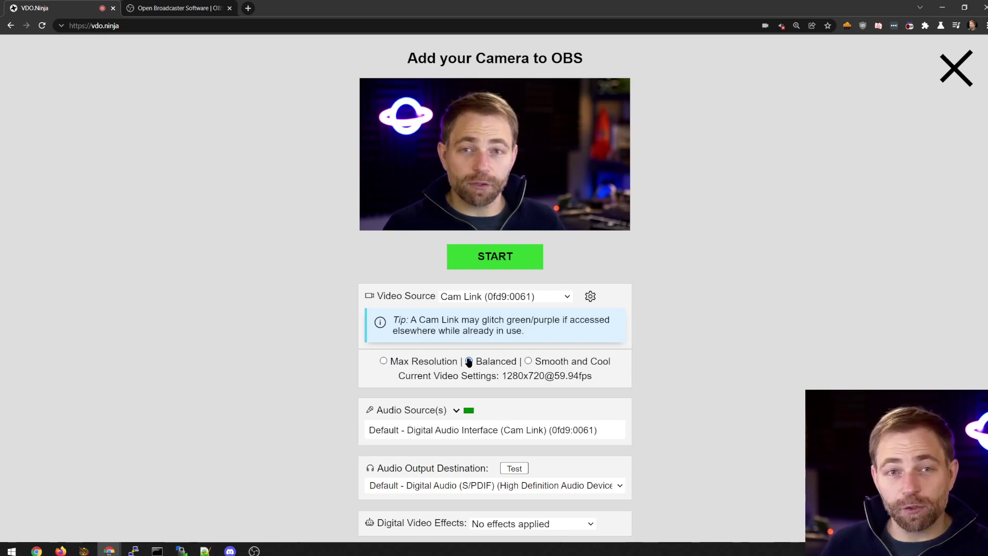
pyautogui.click(384, 361)
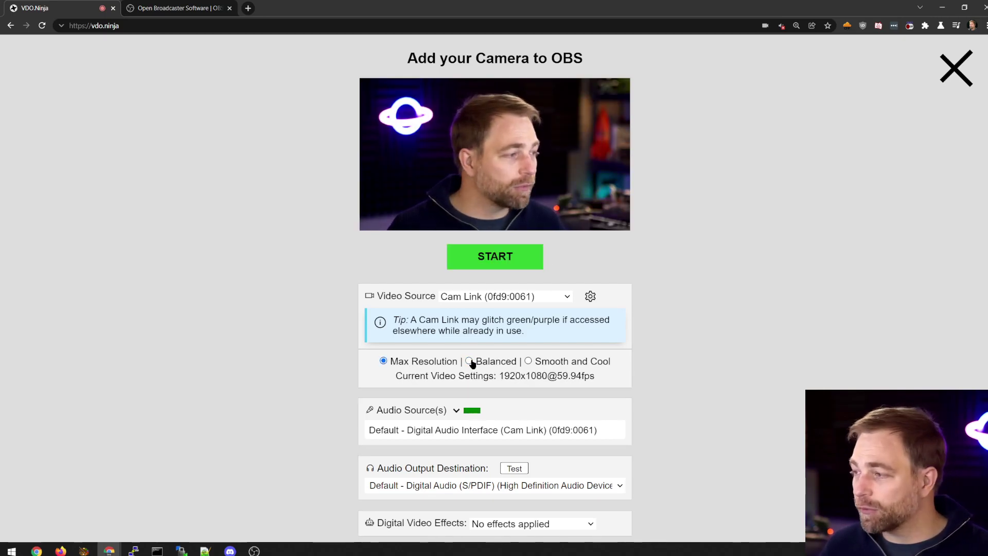
pyautogui.click(470, 362)
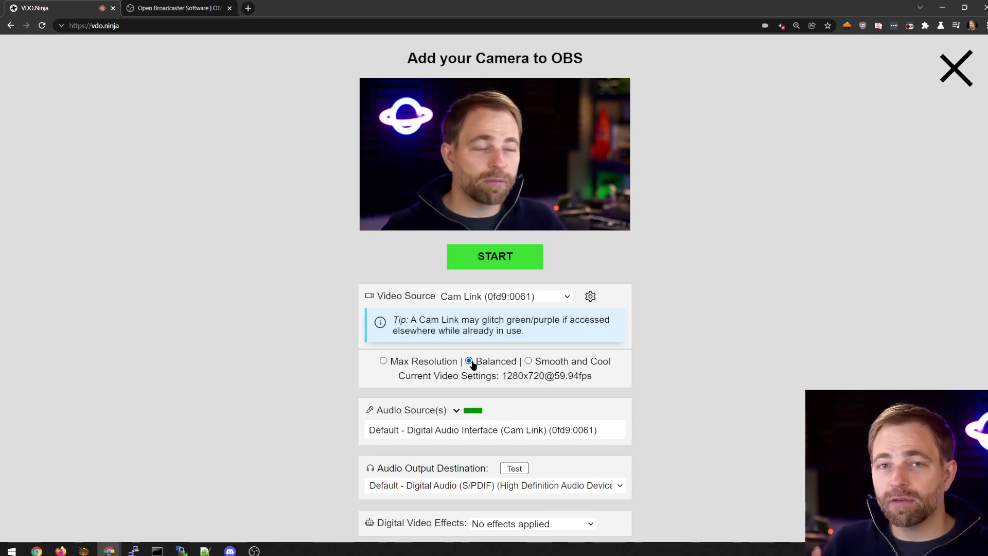
pyautogui.click(590, 297)
# - Leave the video effects at No effects and start publishing the Cam Link camera
pyautogui.scroll(-1, 426, 417)
pyautogui.click(512, 477)
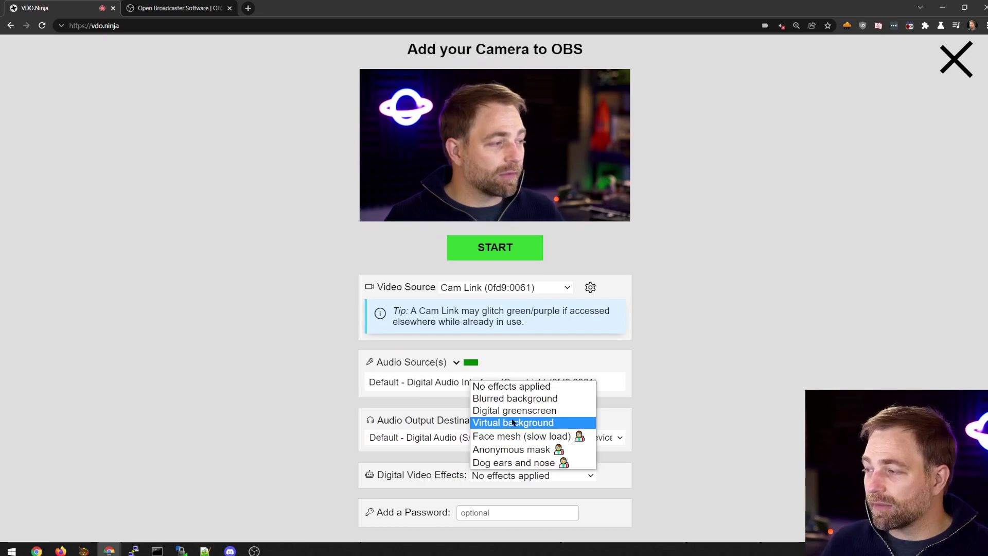
pyautogui.click(326, 425)
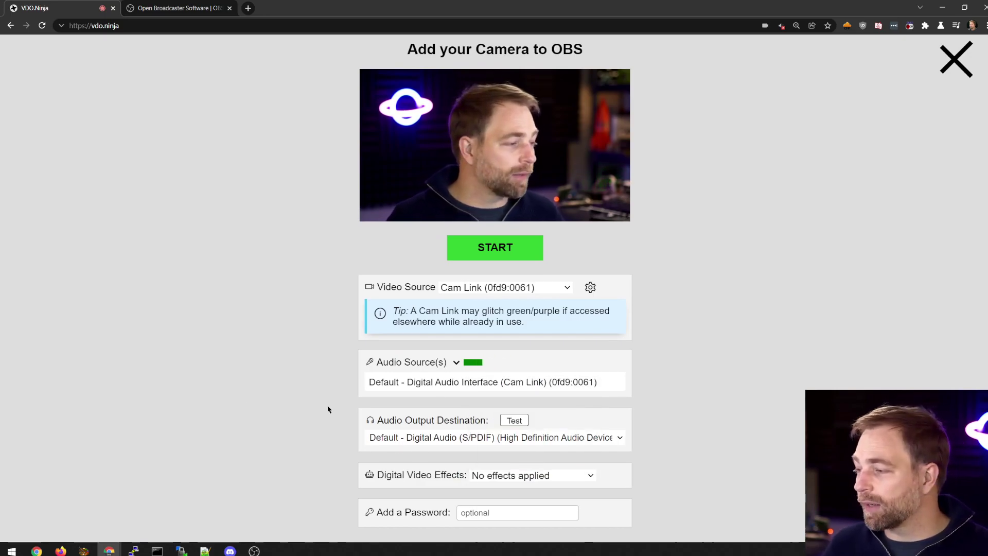
pyautogui.click(502, 482)
pyautogui.click(252, 386)
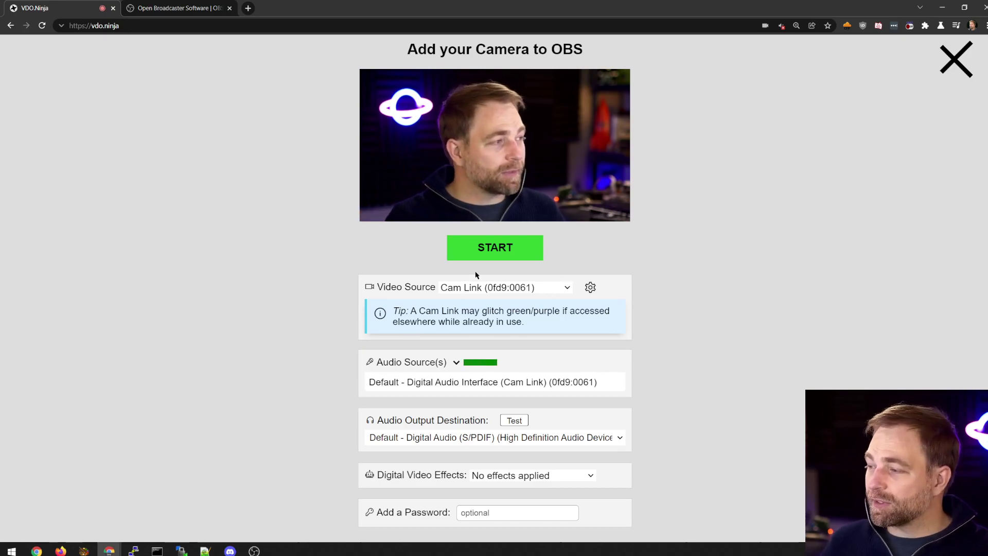
pyautogui.click(483, 257)
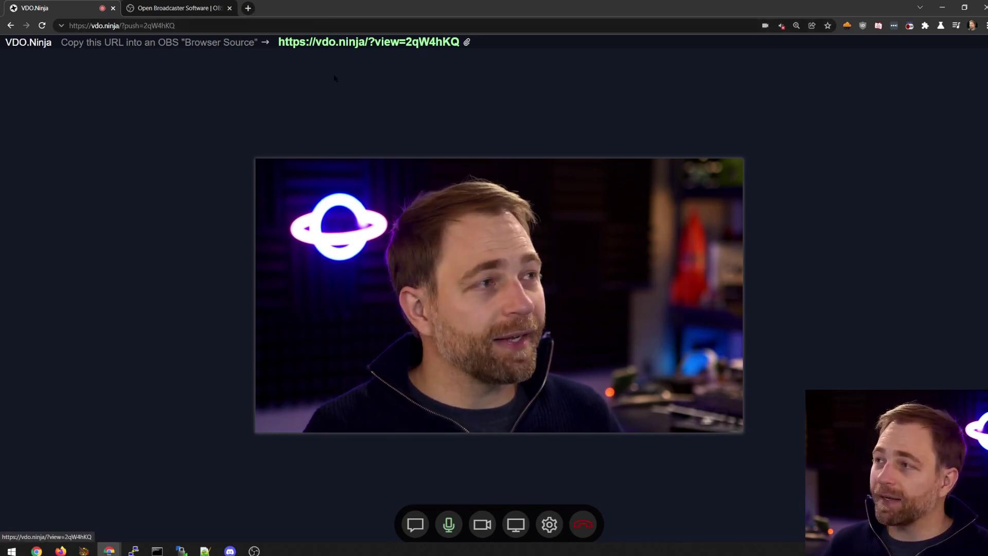
# - Zoom the page in, copy the green view link, and bring the OBS Studio window forward
pyautogui.hotkey('ctrl', '+')
pyautogui.hotkey('ctrl', '+')
pyautogui.hotkey('ctrl', '+')
pyautogui.hotkey('ctrl', '+')
pyautogui.hotkey('ctrl', '+')
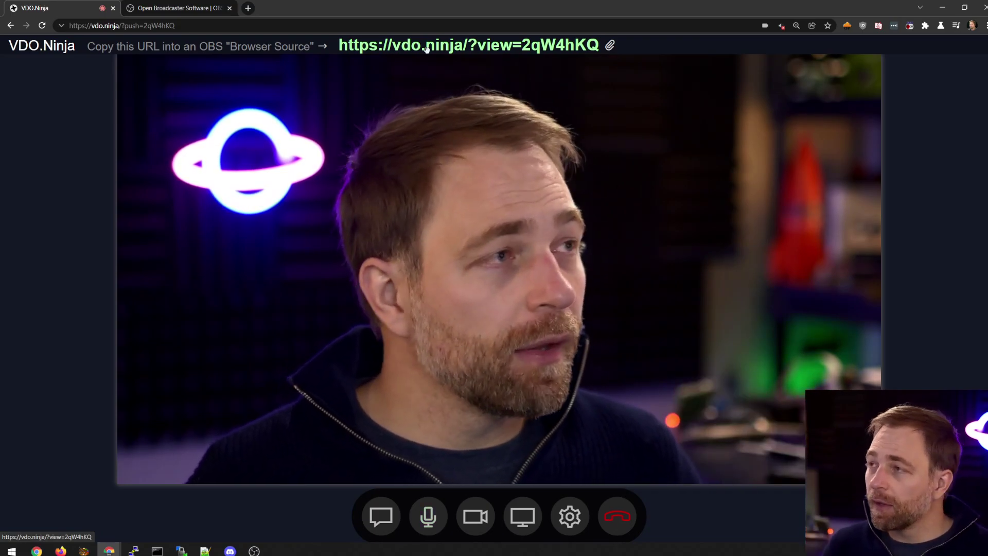
pyautogui.click(426, 48)
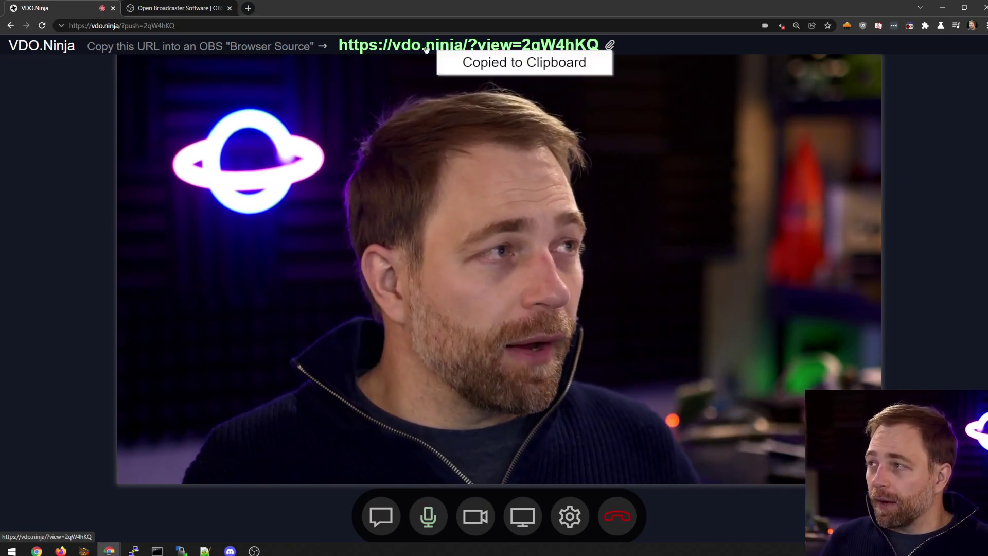
pyautogui.click(260, 551)
pyautogui.click(303, 522)
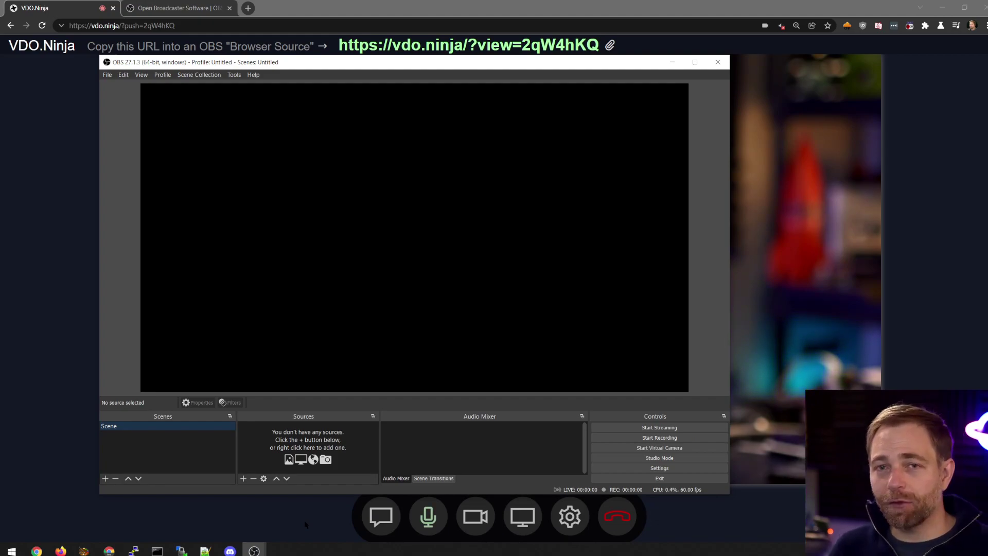
# - Add a new Browser source to the OBS scene
pyautogui.click(244, 479)
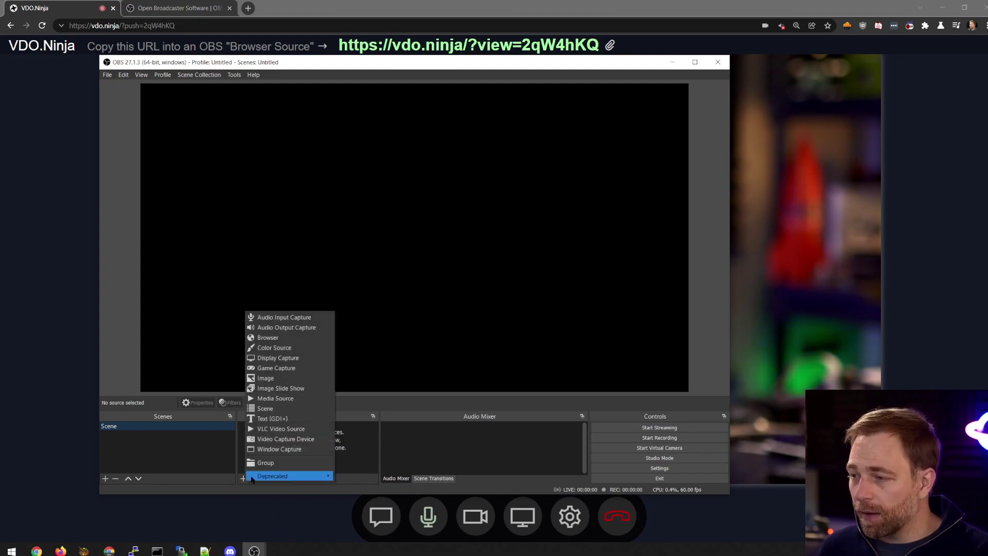
pyautogui.click(296, 342)
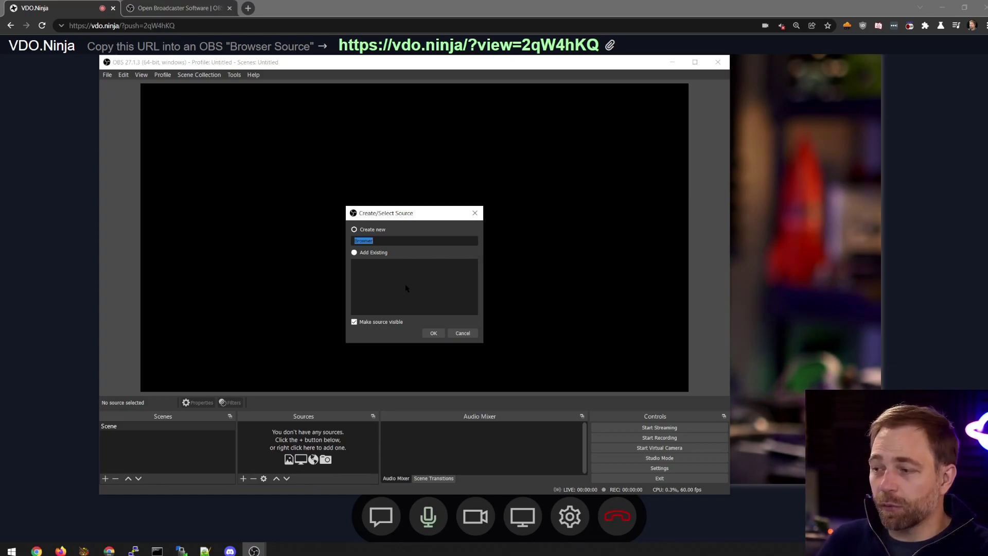
pyautogui.press('Return')
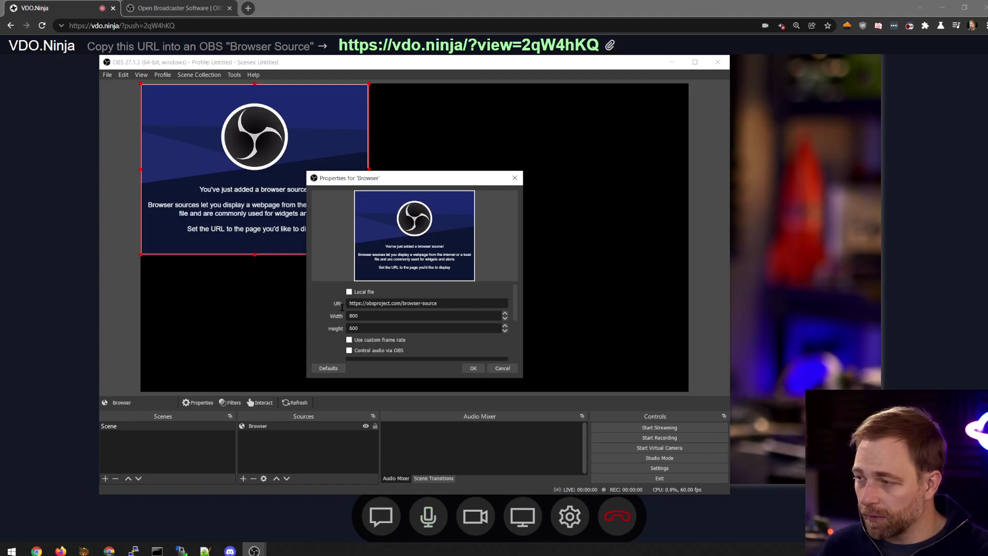
# - Paste the VDO.Ninja view link as the Browser source URL and size it 1280×720
pyautogui.tripleClick(344, 303)
pyautogui.hotkey('ctrl', 'v')
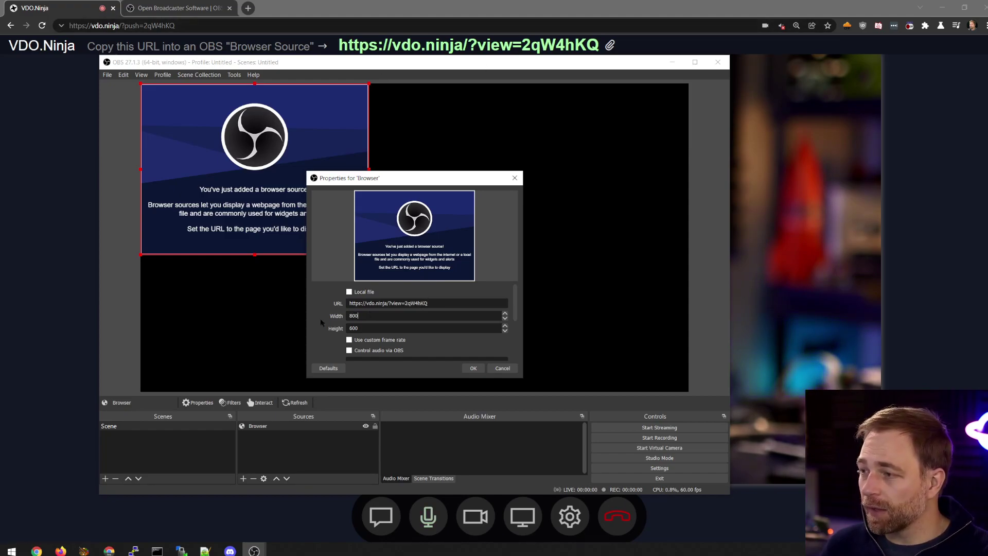
pyautogui.press('Tab')
pyautogui.write('1820')
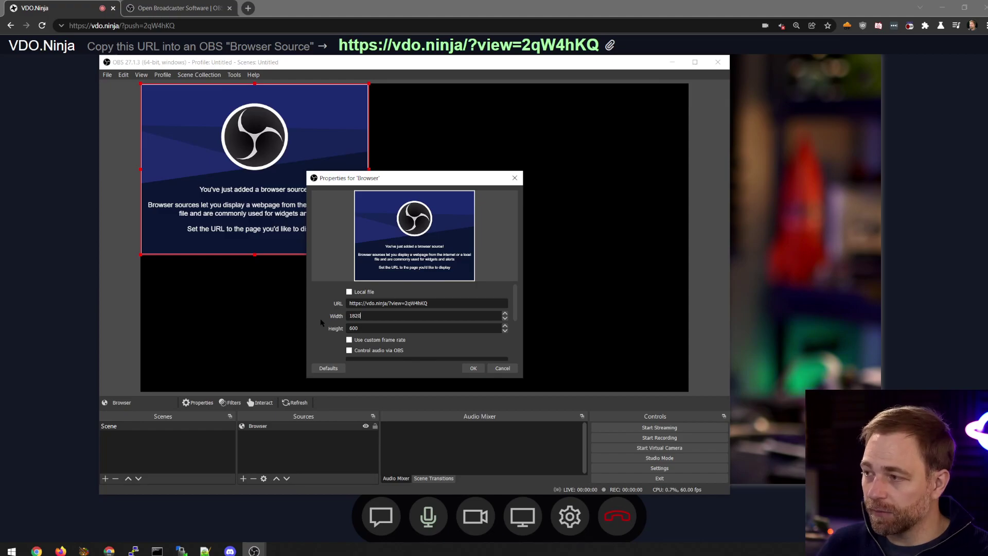
pyautogui.press('BackSpace')
pyautogui.press('BackSpace')
pyautogui.press('BackSpace')
pyautogui.write('28')
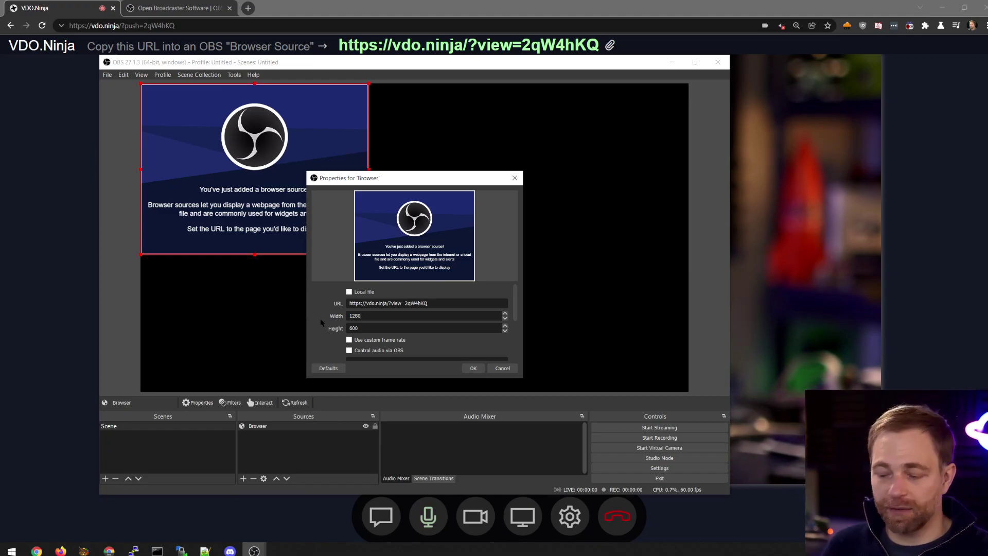
pyautogui.press('Tab')
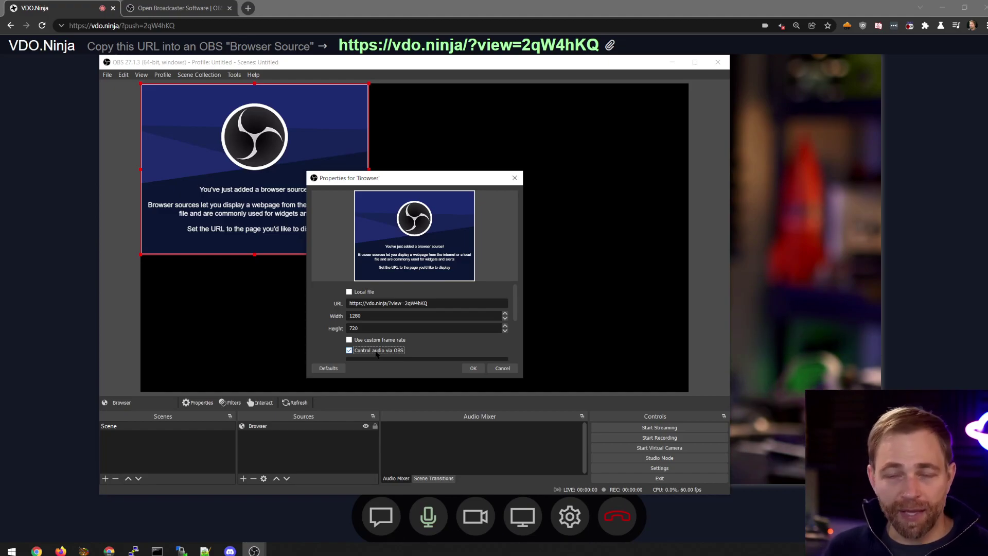
pyautogui.scroll(-5, 395, 344)
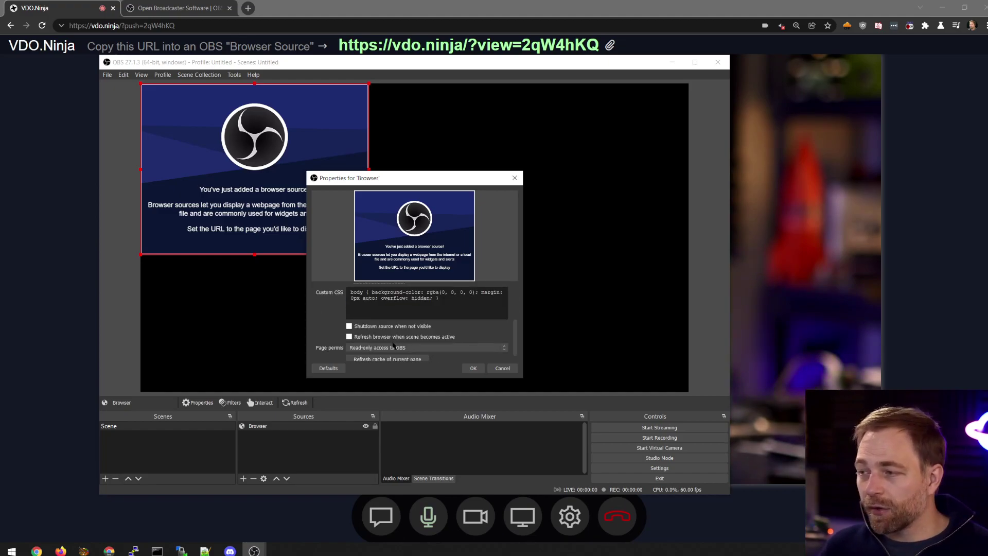
pyautogui.scroll(5, 367, 337)
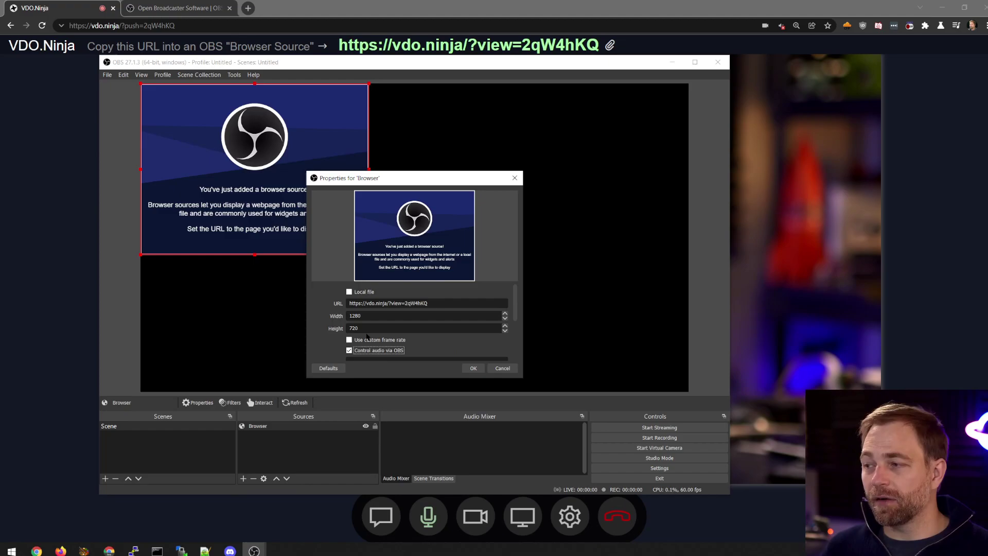
# - Apply the Browser source, centre the camera feed on the canvas, and shift OBS lower right
pyautogui.click(473, 368)
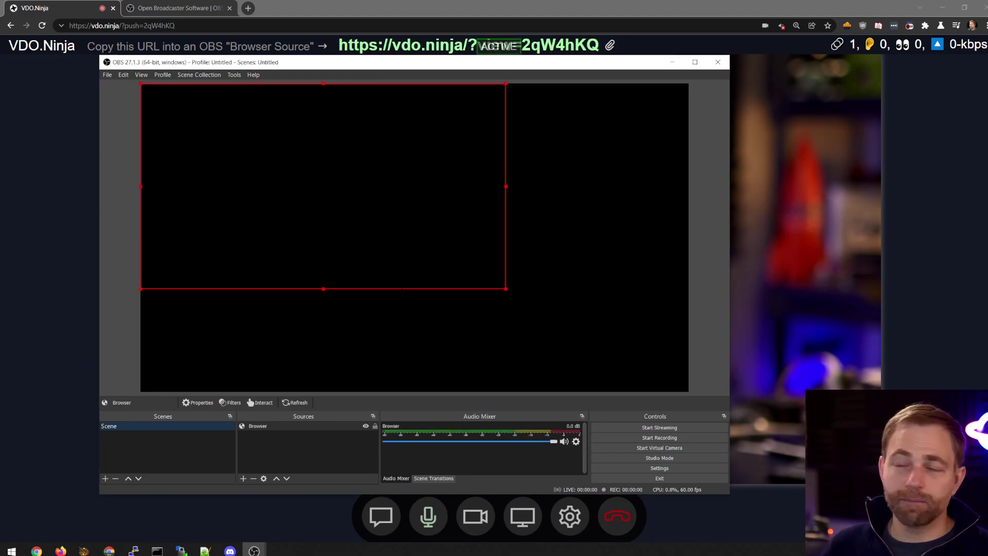
pyautogui.moveTo(346, 235); pyautogui.dragTo(440, 283)
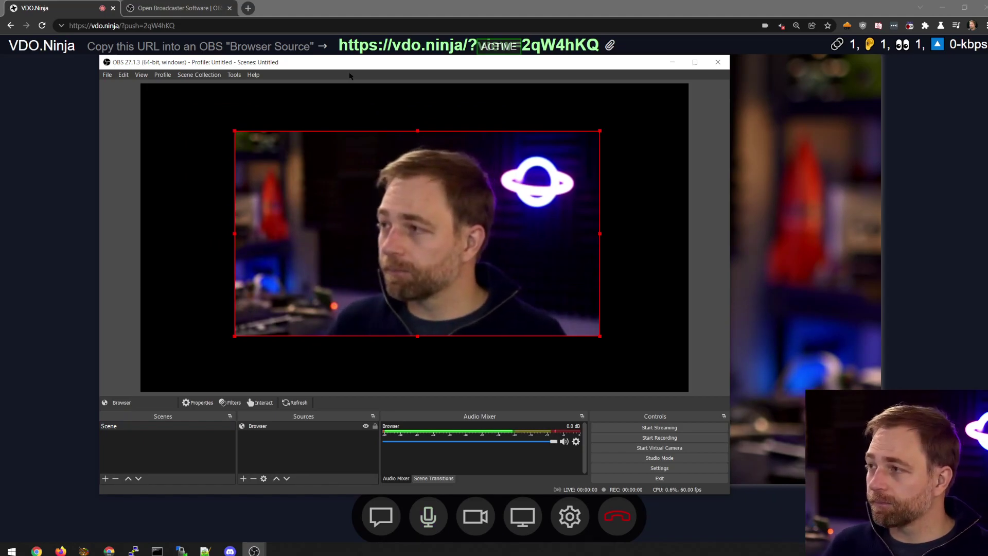
pyautogui.moveTo(440, 282); pyautogui.dragTo(419, 274)
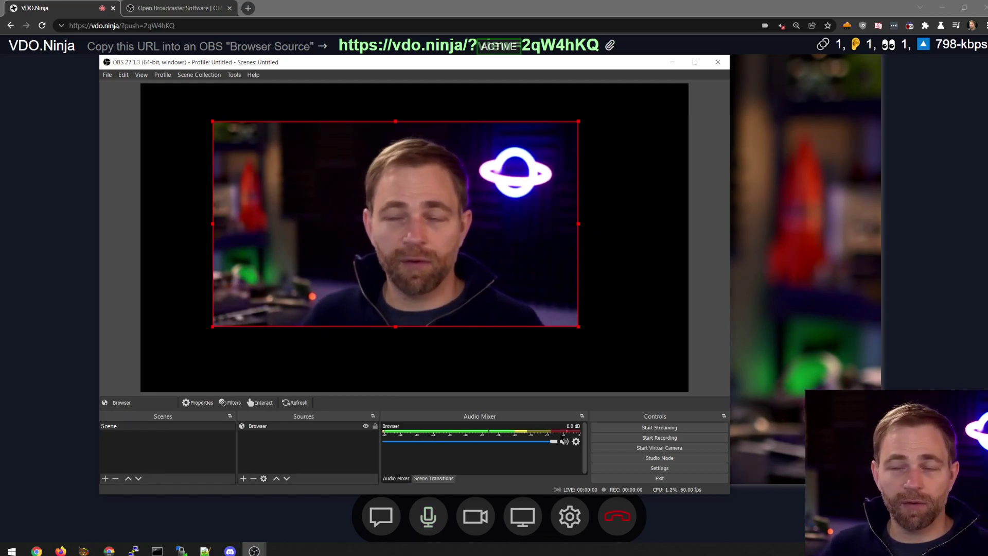
pyautogui.moveTo(364, 257); pyautogui.dragTo(348, 274)
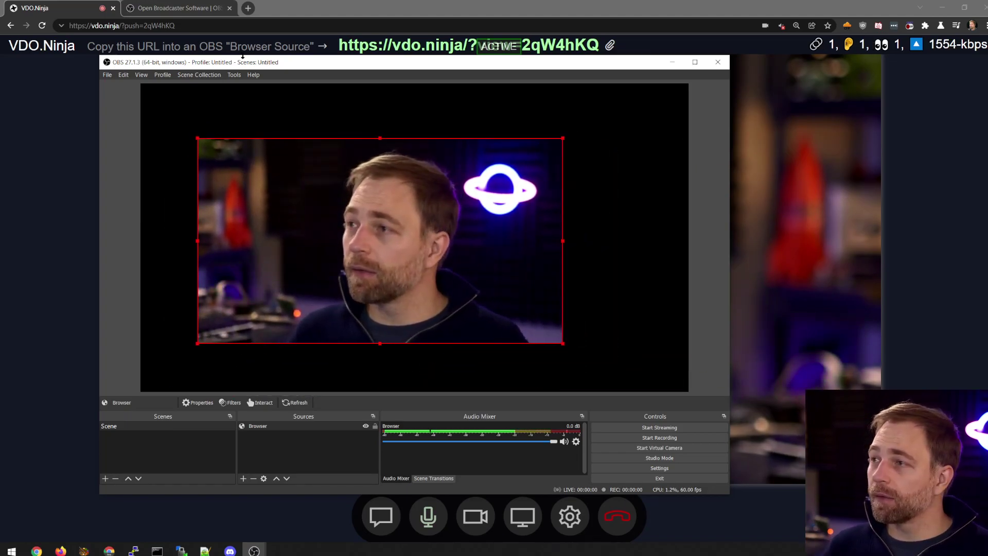
pyautogui.moveTo(253, 67); pyautogui.dragTo(266, 99)
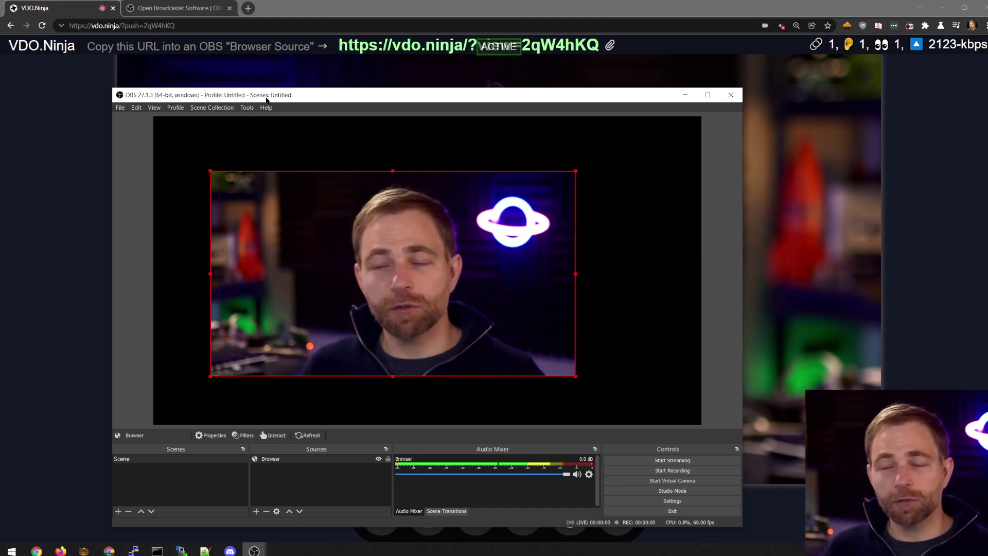
# - Slide the OBS window far right to compare with the browser, then back up-left
pyautogui.moveTo(302, 97); pyautogui.dragTo(679, 78)
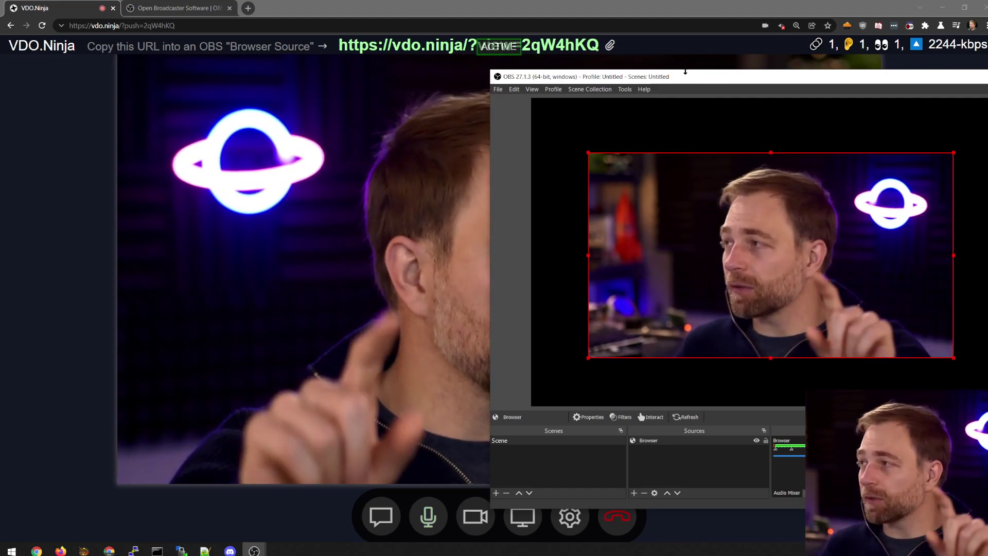
pyautogui.moveTo(680, 79); pyautogui.dragTo(791, 78)
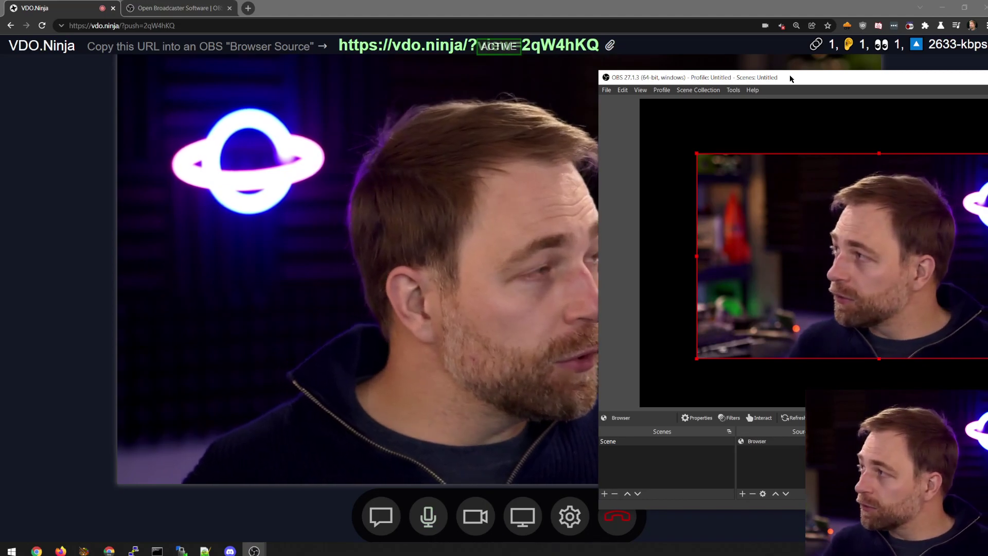
pyautogui.moveTo(791, 78); pyautogui.dragTo(575, 60)
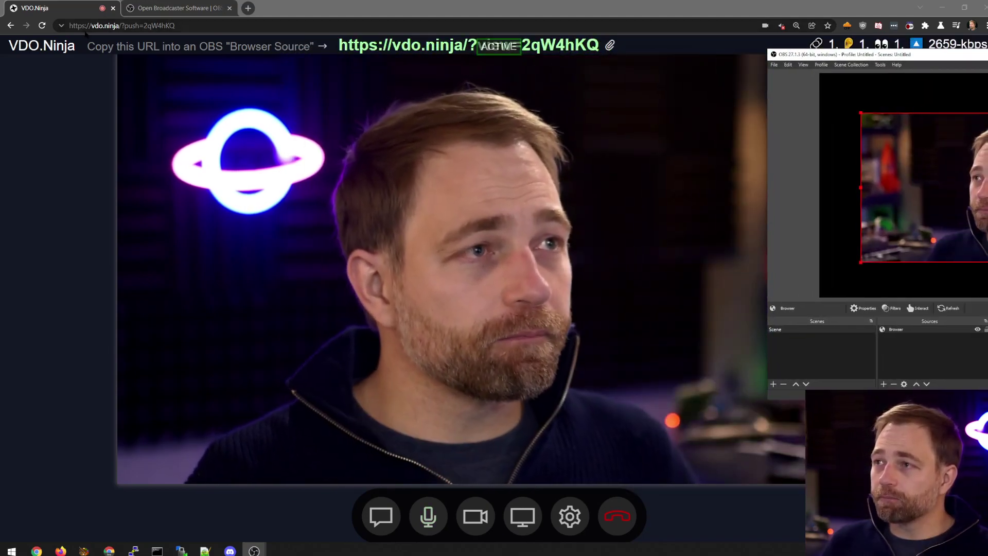
# - Strip the push parameter to load the plain vdo.ninja home page, then open Create Reusable Invite
pyautogui.moveTo(120, 26); pyautogui.dragTo(247, 27)
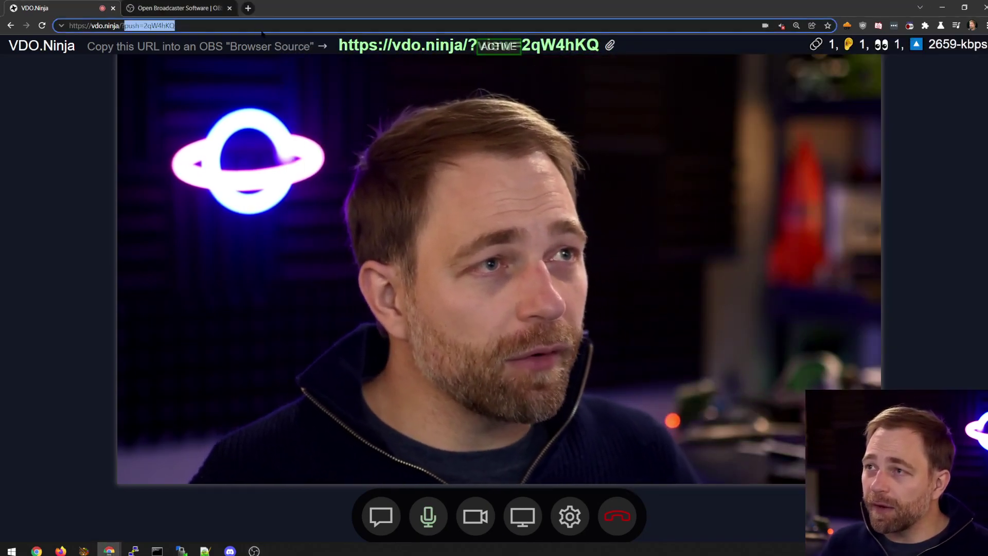
pyautogui.press('BackSpace')
pyautogui.press('Return')
pyautogui.hotkey('ctrl', '-')
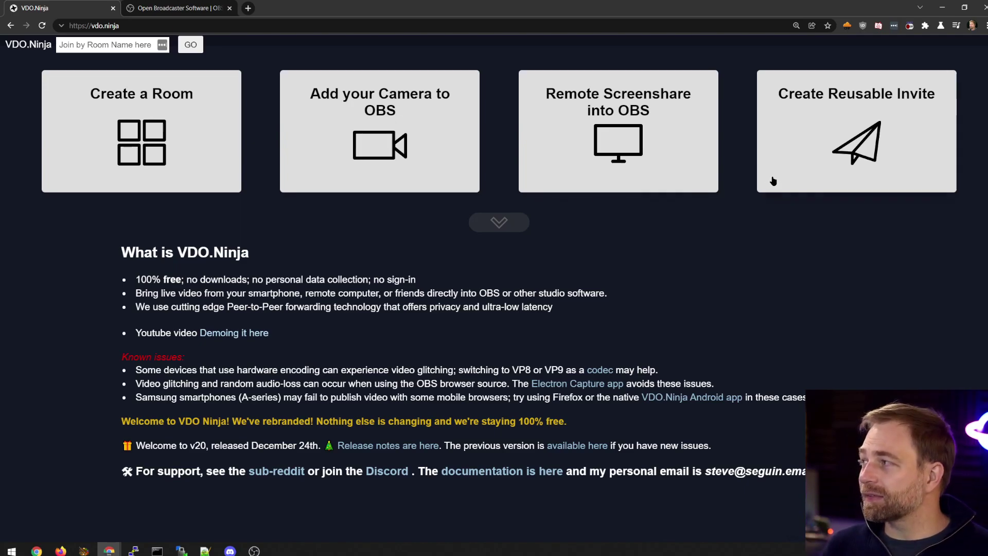
pyautogui.click(795, 169)
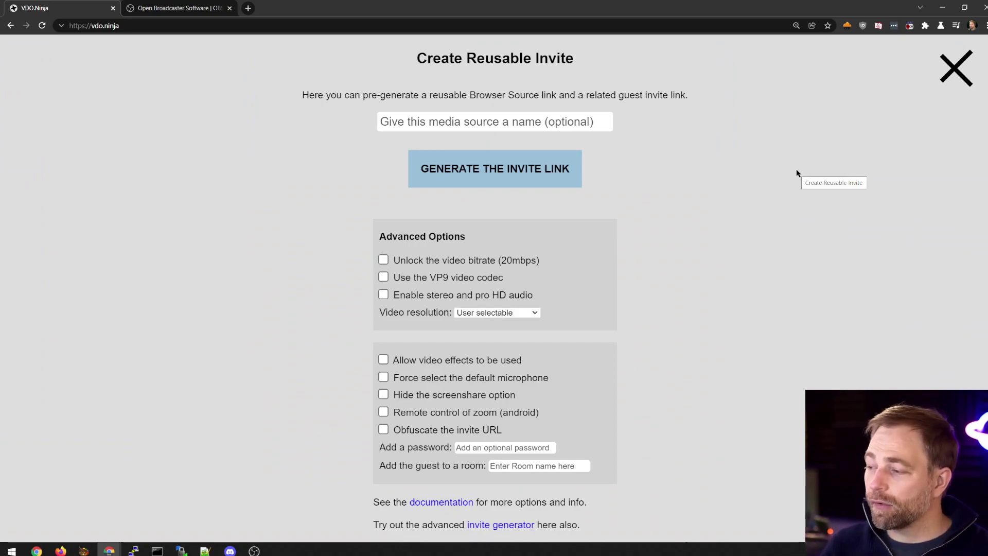
pyautogui.rightClick(483, 525)
pyautogui.click(502, 412)
pyautogui.rightClick(453, 503)
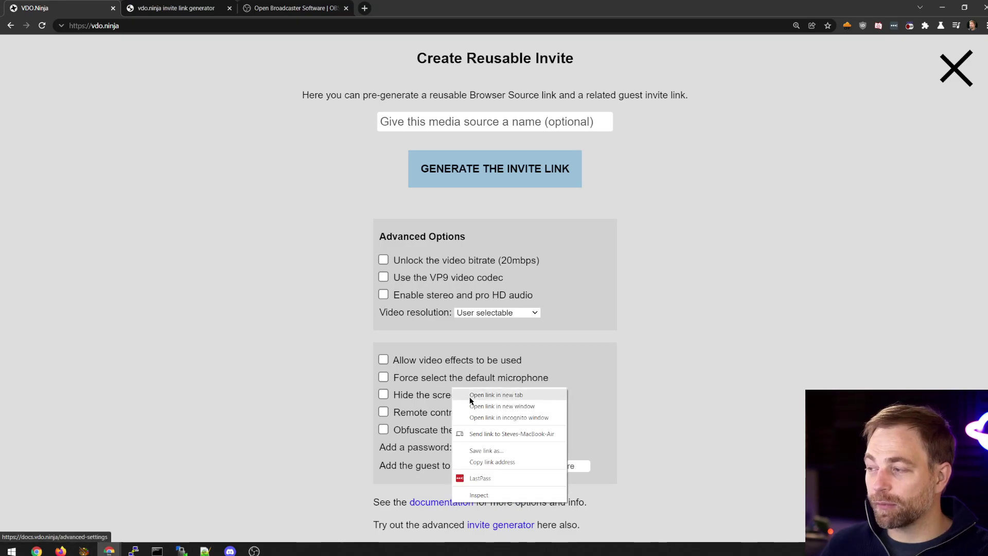
pyautogui.click(470, 395)
pyautogui.click(293, 8)
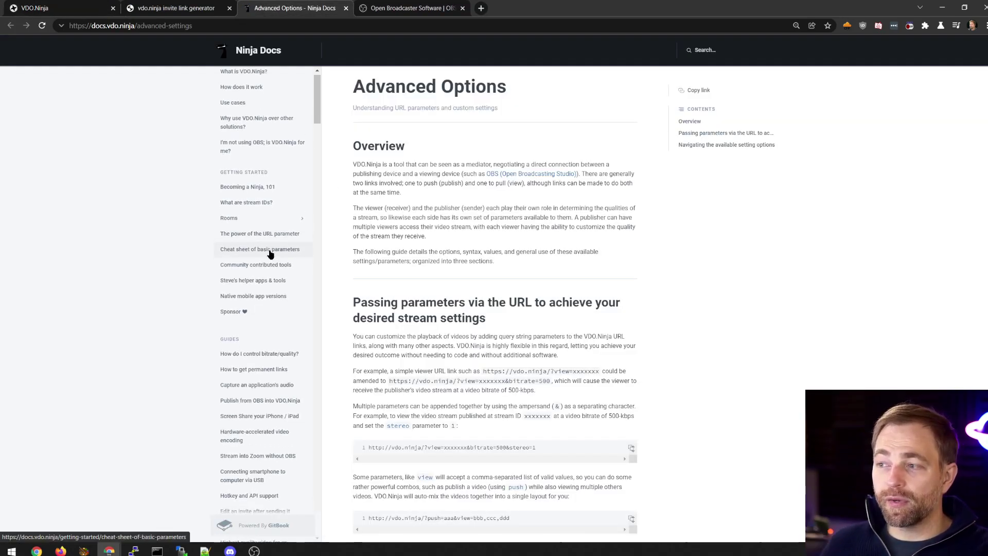
pyautogui.scroll(-15, 271, 254)
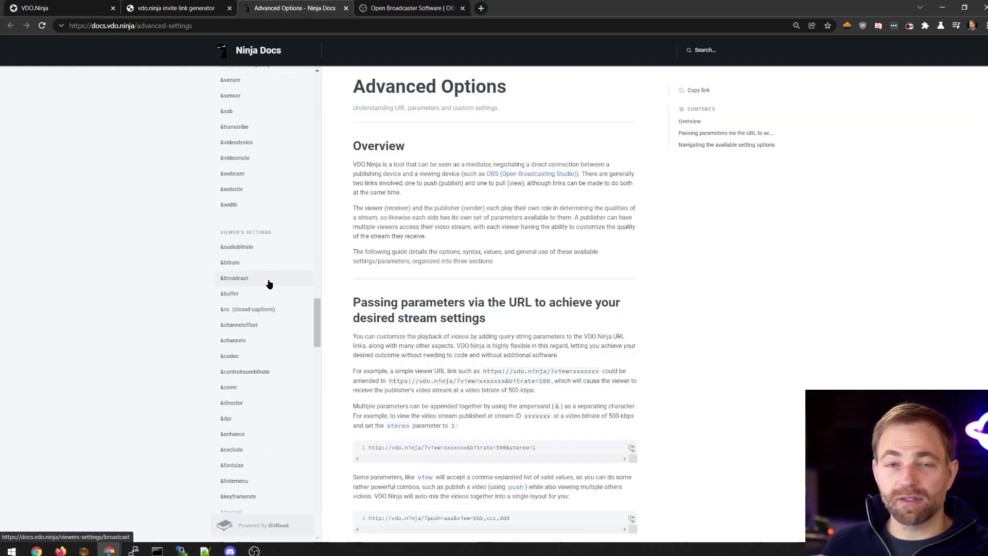
pyautogui.scroll(-5, 269, 284)
pyautogui.click(346, 8)
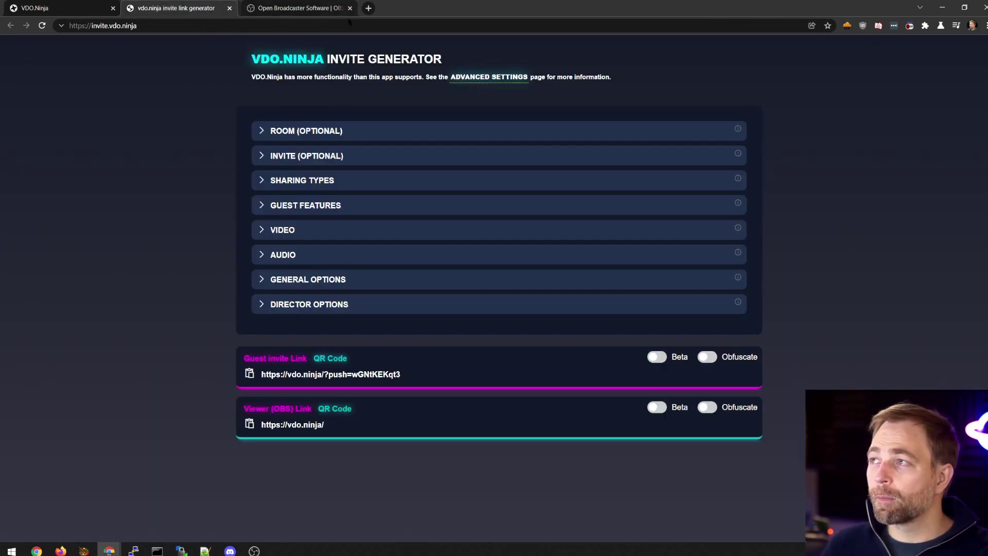
pyautogui.click(283, 158)
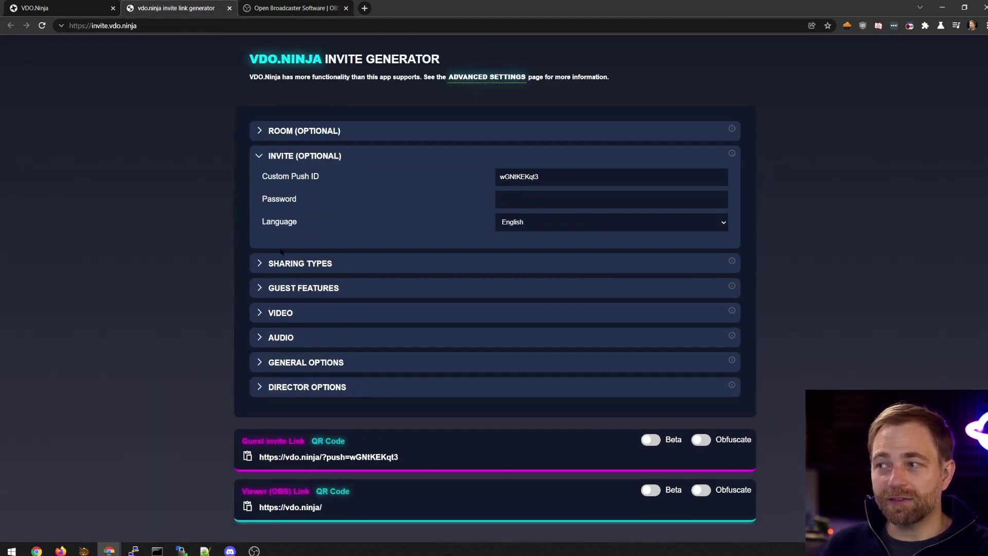
pyautogui.click(280, 313)
pyautogui.scroll(-2, 310, 384)
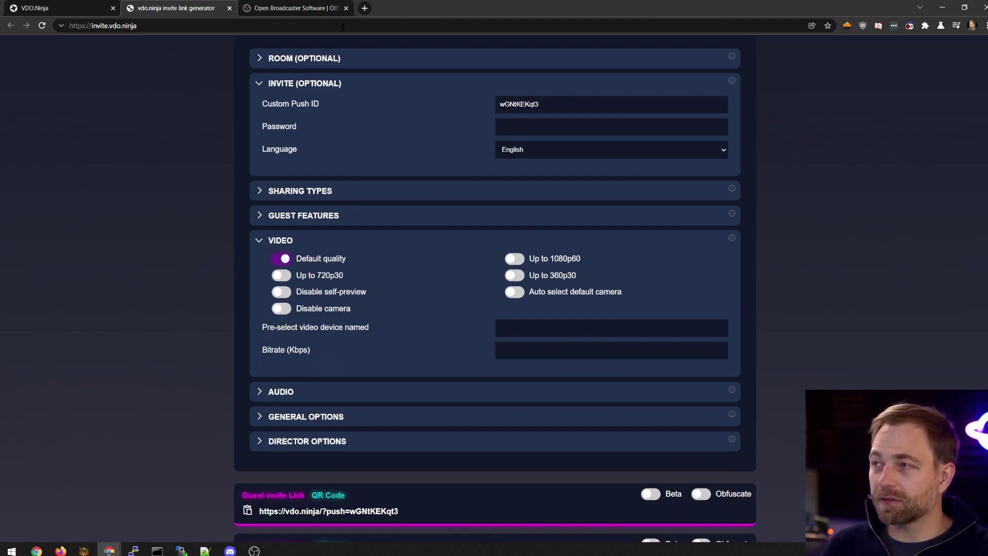
pyautogui.click(229, 8)
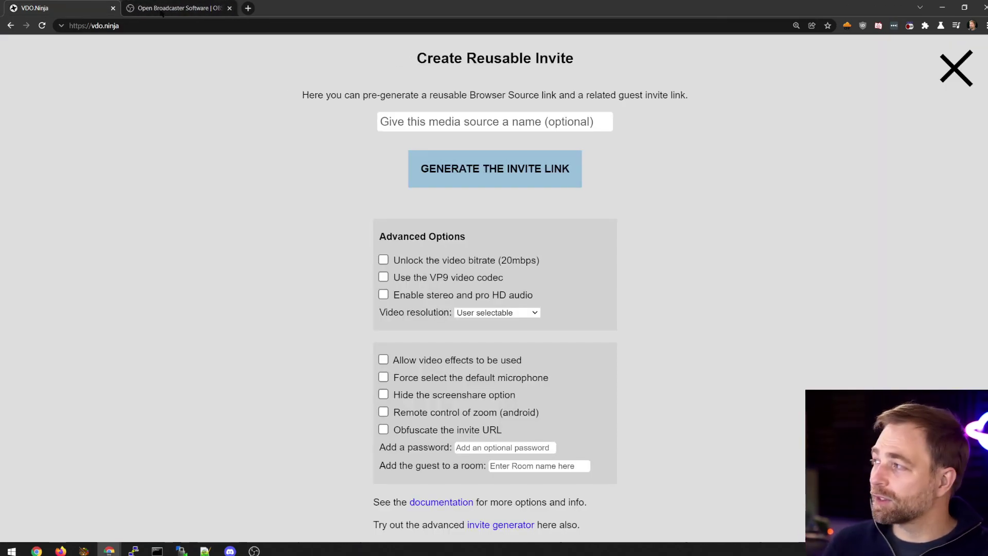
pyautogui.click(956, 68)
pyautogui.click(846, 141)
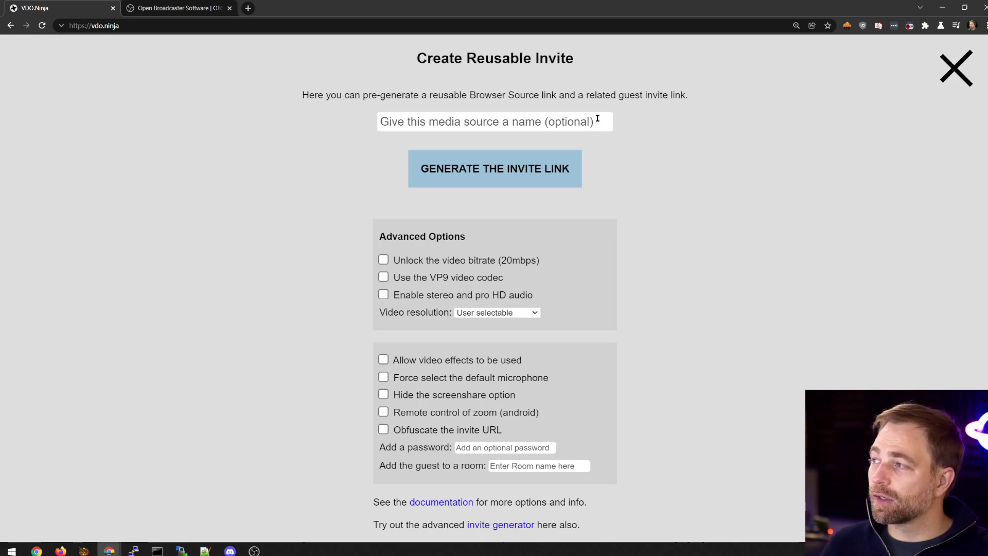
pyautogui.click(576, 120)
pyautogui.click(667, 159)
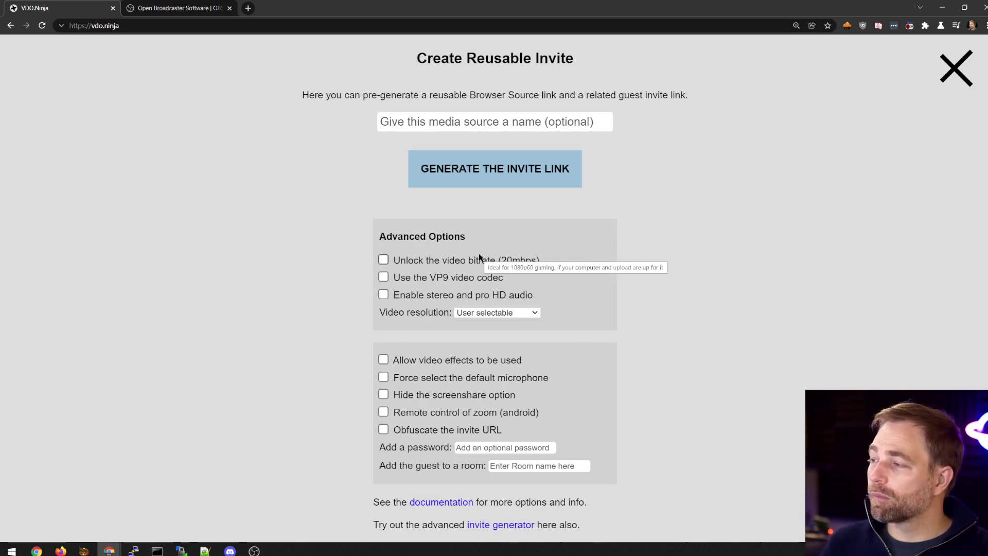
pyautogui.scroll(-1, 412, 274)
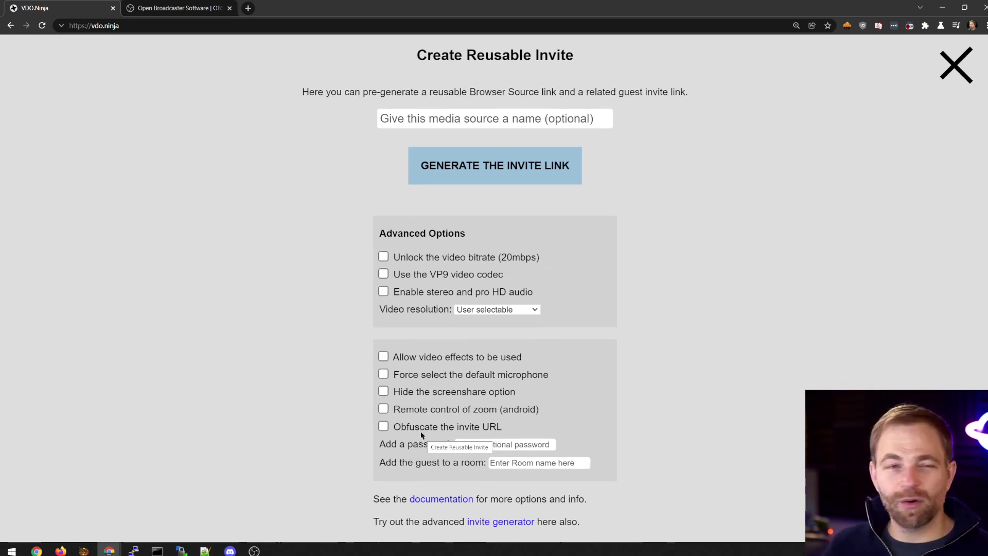
pyautogui.click(509, 312)
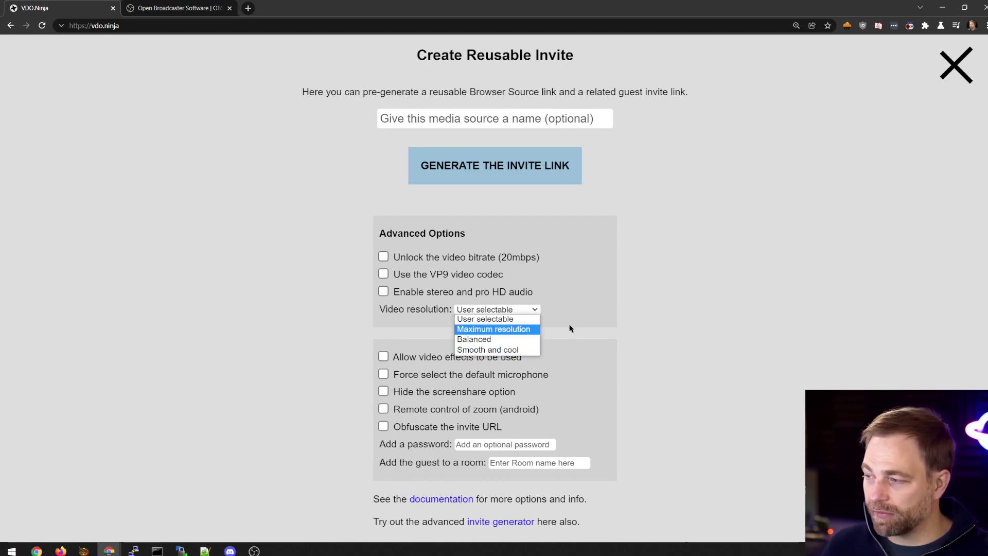
pyautogui.click(487, 319)
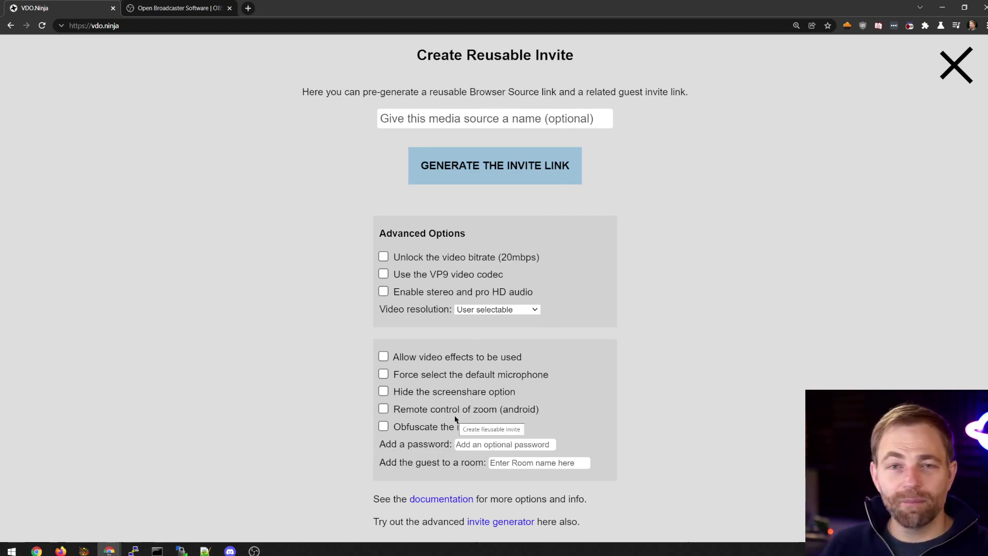
# - Generate the reusable invite links and copy the Guest Invite Link
pyautogui.click(463, 183)
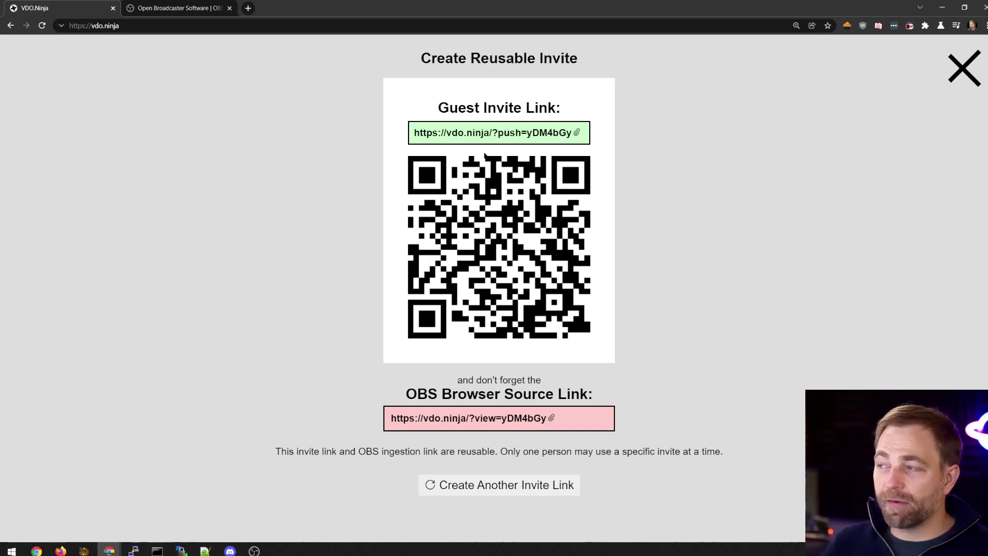
pyautogui.click(483, 133)
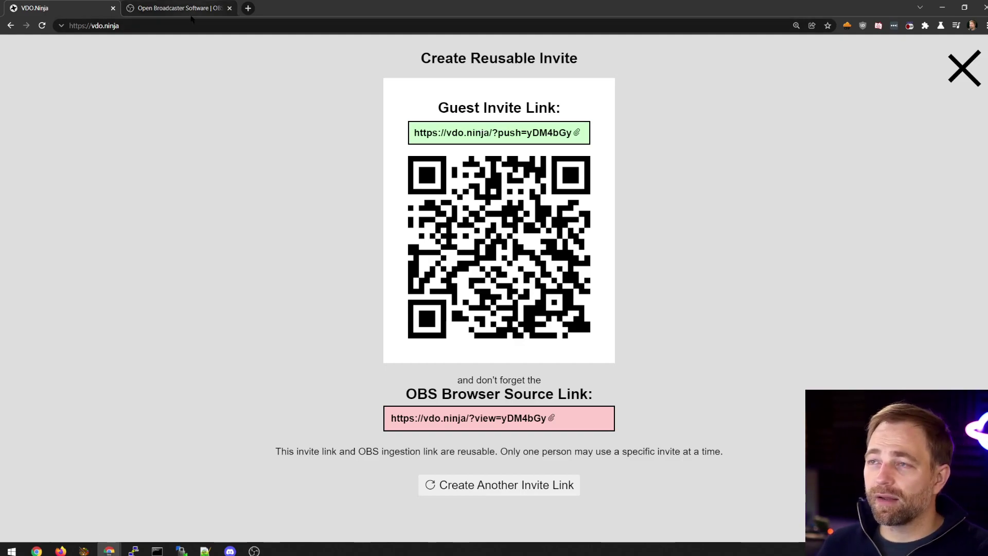
# - Load the guest invite link in a new tab, start sharing the camera, and return to the invite page
pyautogui.click(248, 9)
pyautogui.hotkey('ctrl', 'v')
pyautogui.press('Return')
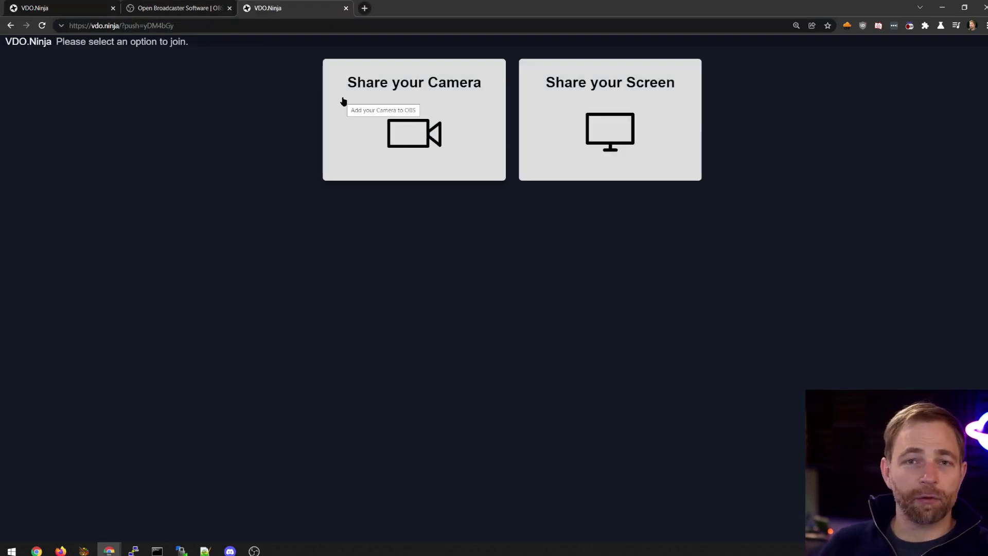
pyautogui.click(398, 129)
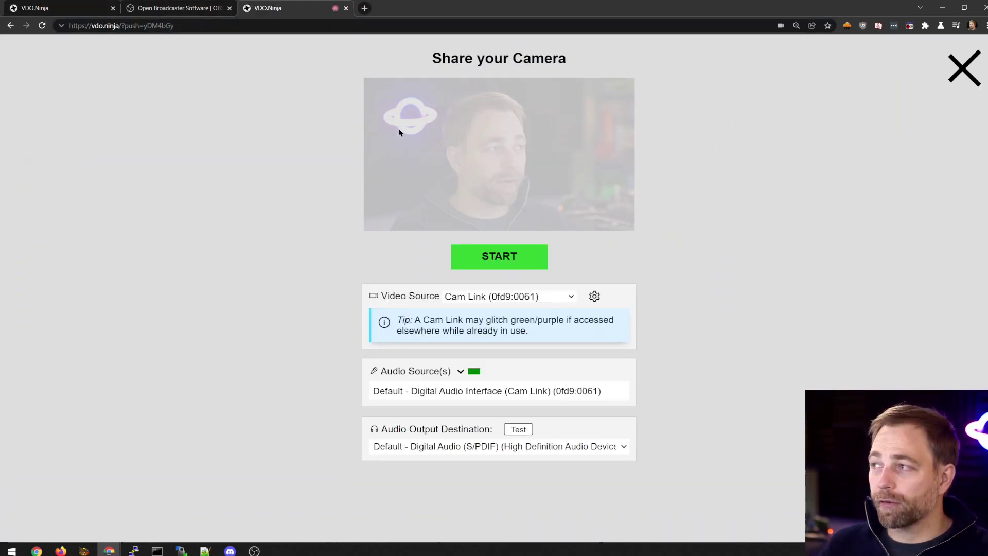
pyautogui.click(492, 250)
pyautogui.click(79, 9)
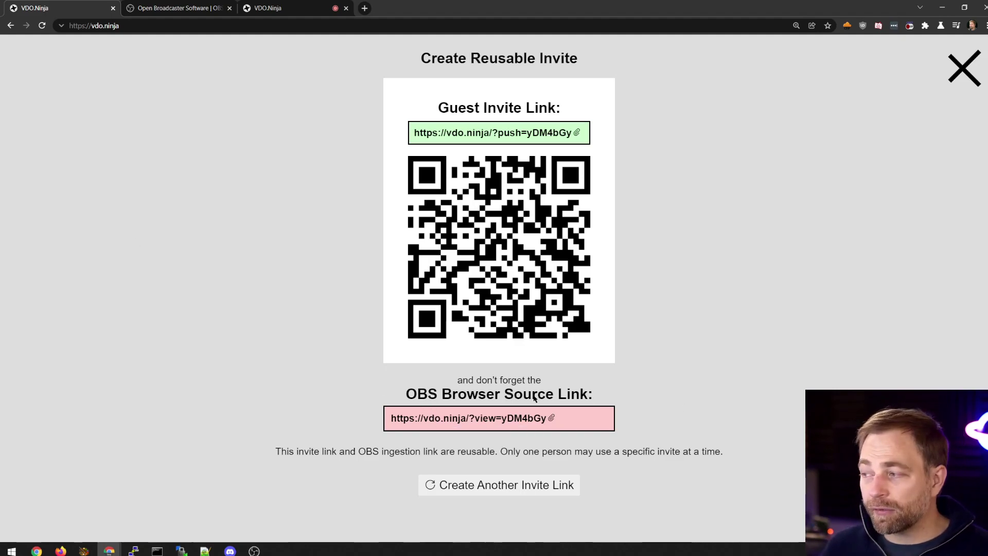
# - Copy the OBS Browser Source Link and bring the OBS window to the screen centre
pyautogui.click(449, 414)
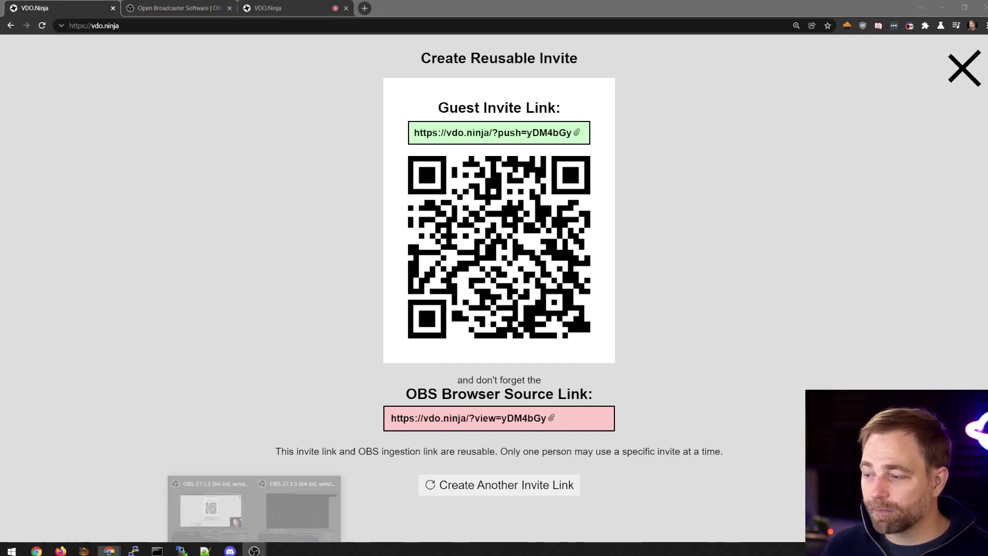
pyautogui.click(296, 507)
pyautogui.click(851, 65)
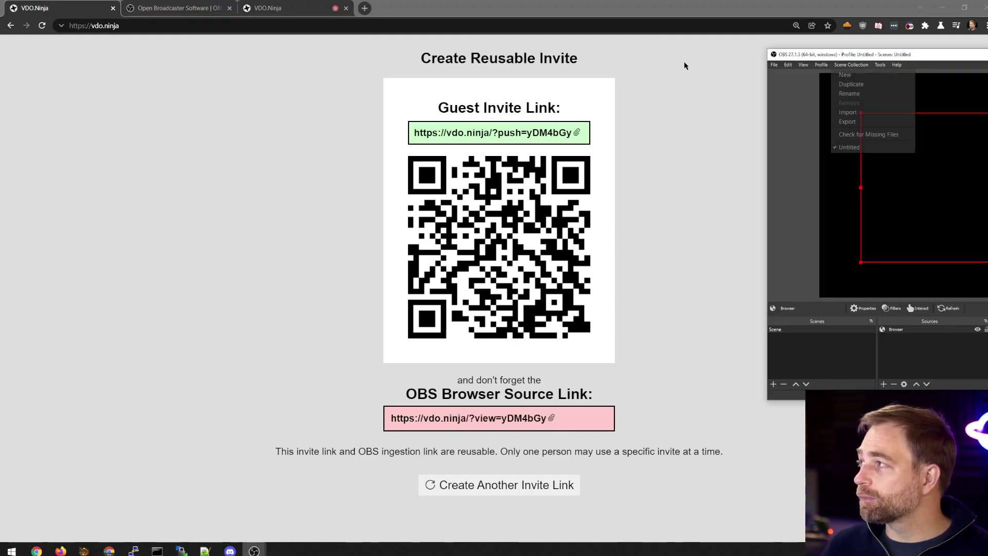
pyautogui.click(868, 57)
pyautogui.moveTo(793, 56); pyautogui.dragTo(157, 27)
# - Replace the Browser source URL with the reusable invite's view link and move OBS aside
pyautogui.doubleClick(292, 389)
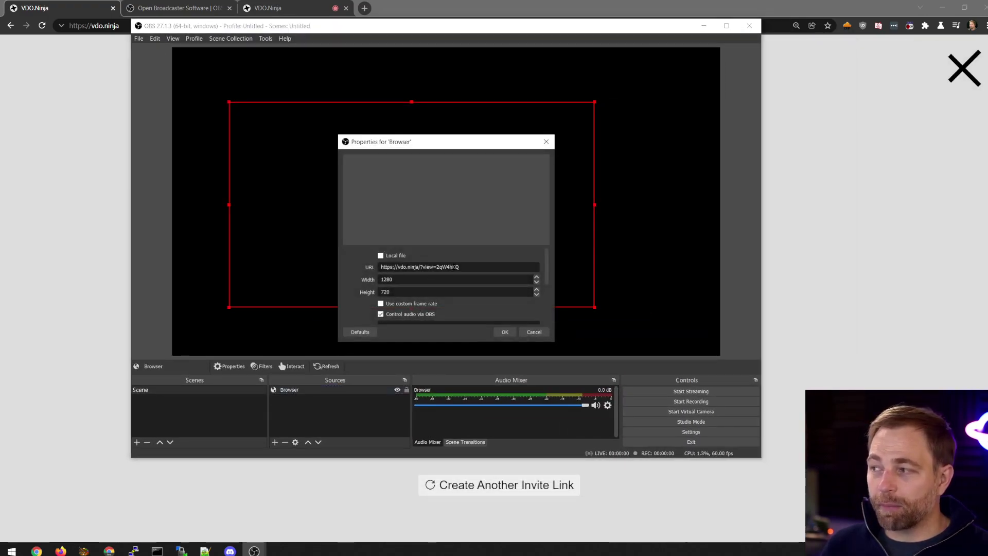
pyautogui.tripleClick(391, 266)
pyautogui.hotkey('ctrl', 'v')
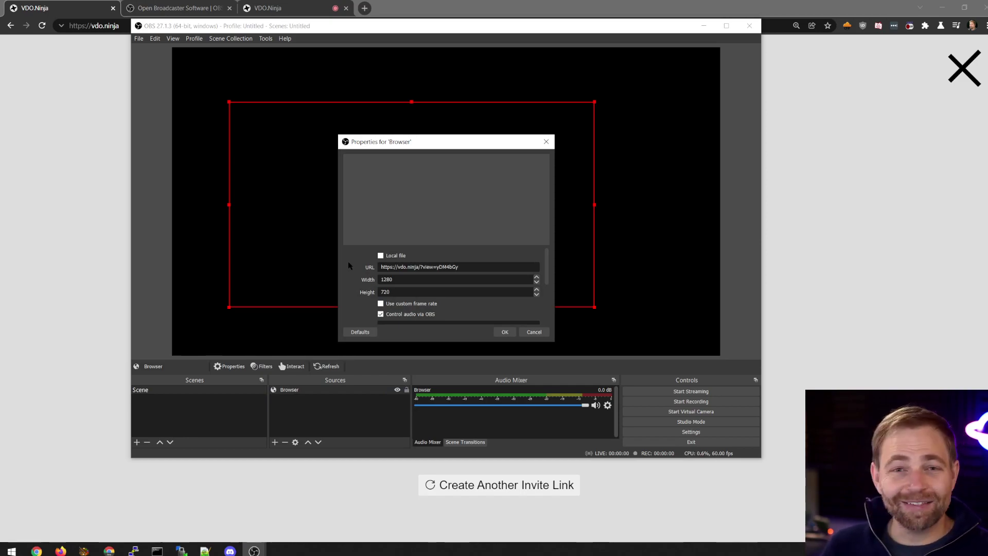
pyautogui.press('Return')
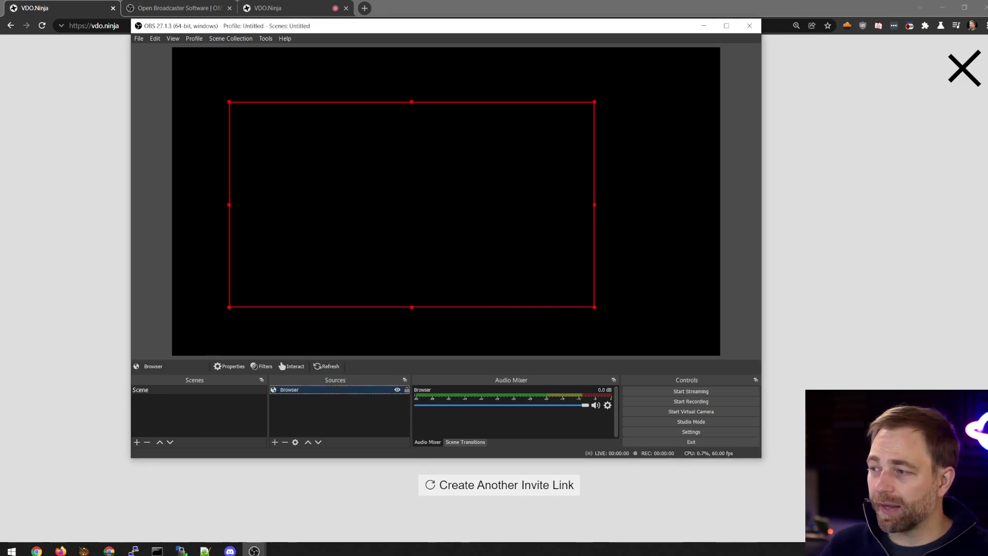
pyautogui.moveTo(258, 29); pyautogui.dragTo(401, 65)
# - In the guest tab, append a custom text suffix to the push ID and reload the page
pyautogui.click(273, 14)
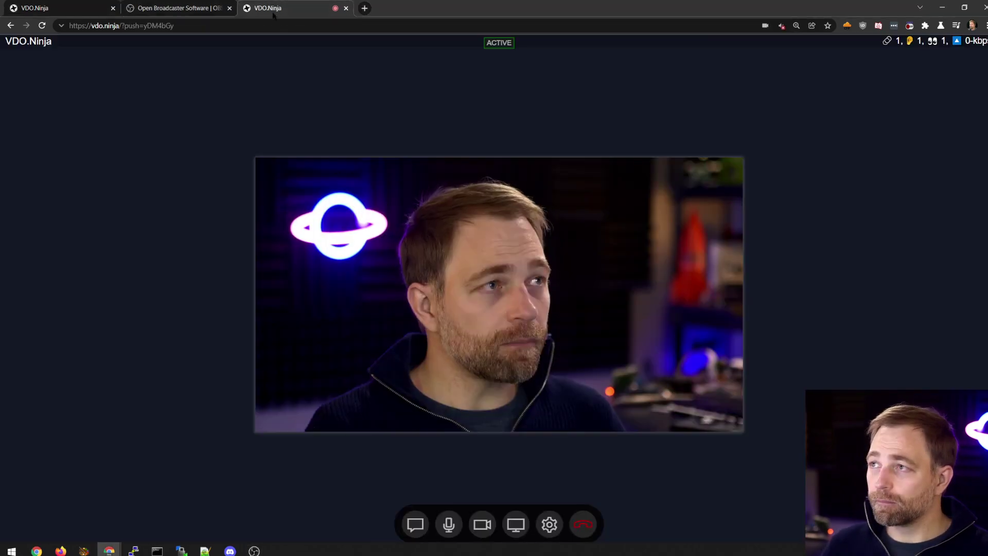
pyautogui.click(165, 24)
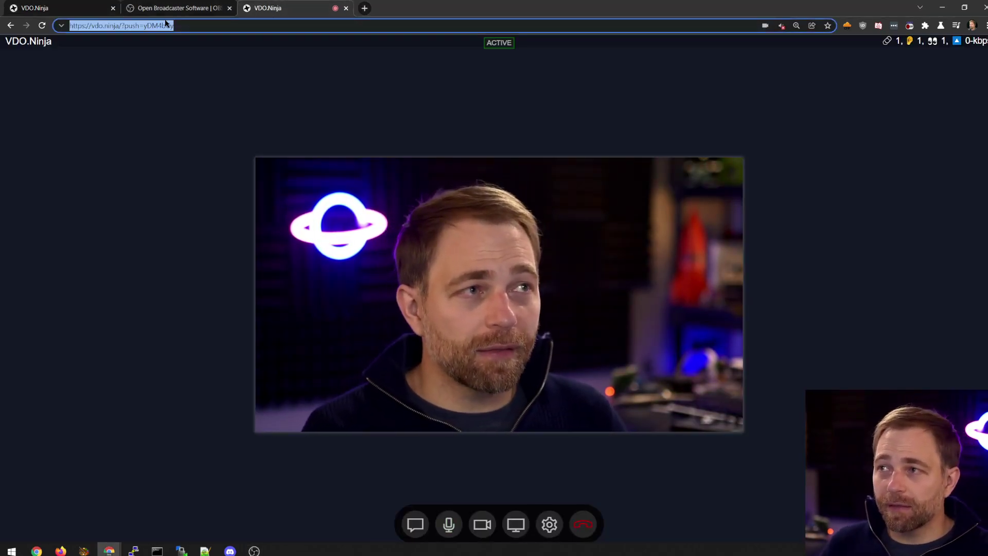
pyautogui.doubleClick(167, 25)
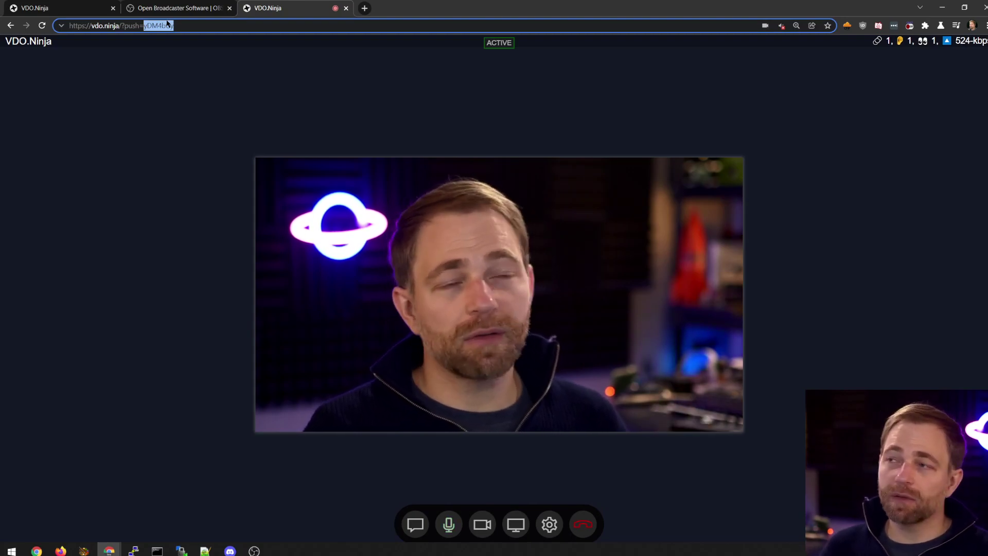
pyautogui.click(173, 85)
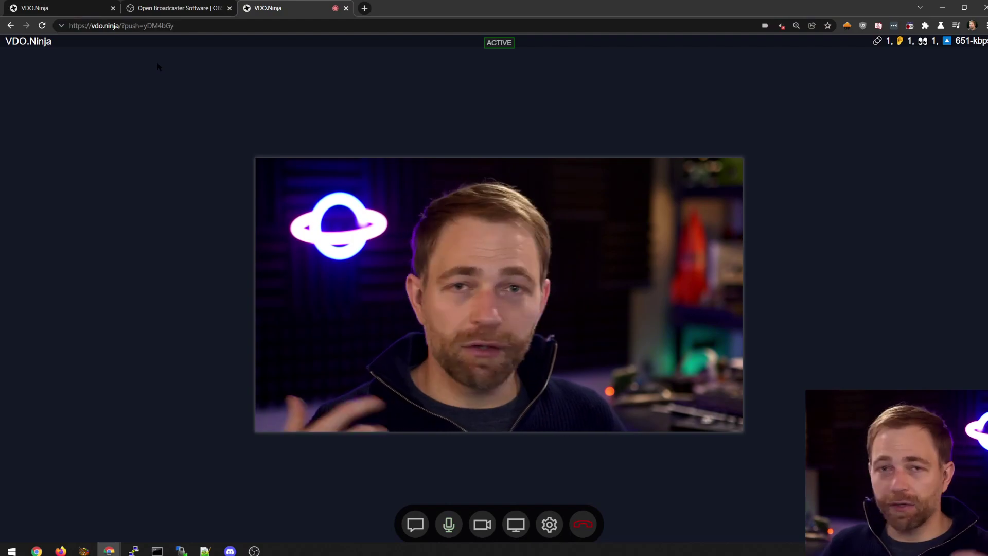
pyautogui.click(196, 26)
pyautogui.click(196, 27)
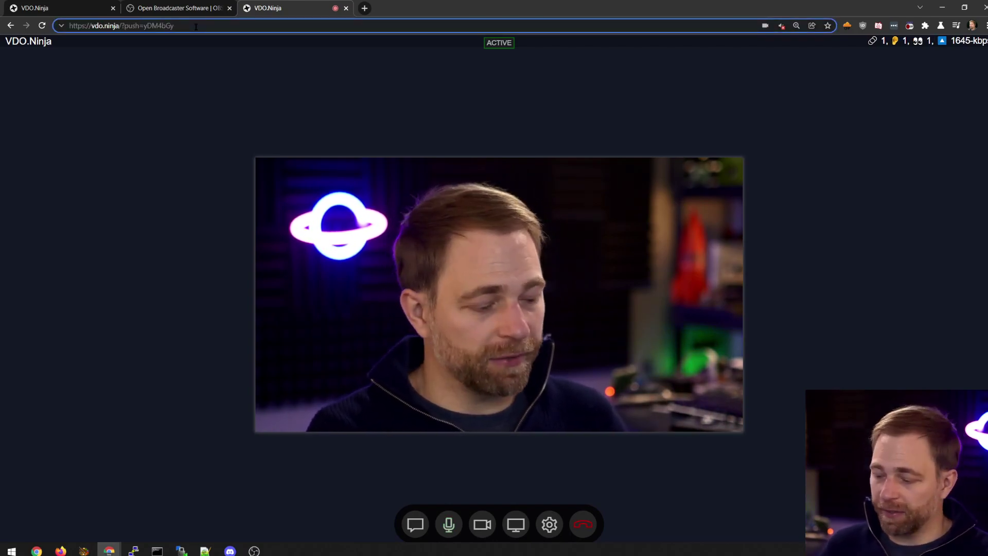
pyautogui.write('hello_ste')
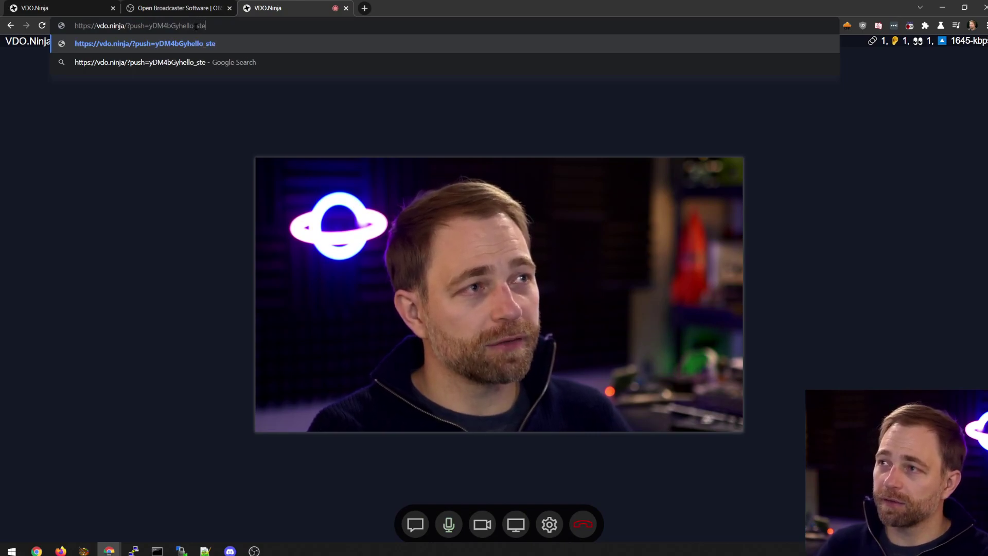
pyautogui.write('ve_here')
pyautogui.press('Return')
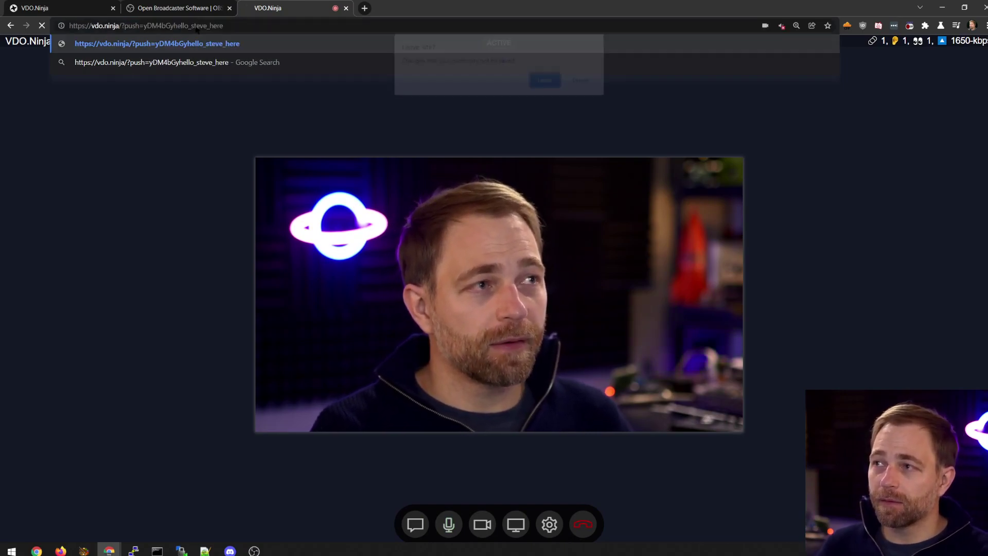
# - Leave the old stream and restart sharing the camera under the extended push ID
pyautogui.click(543, 80)
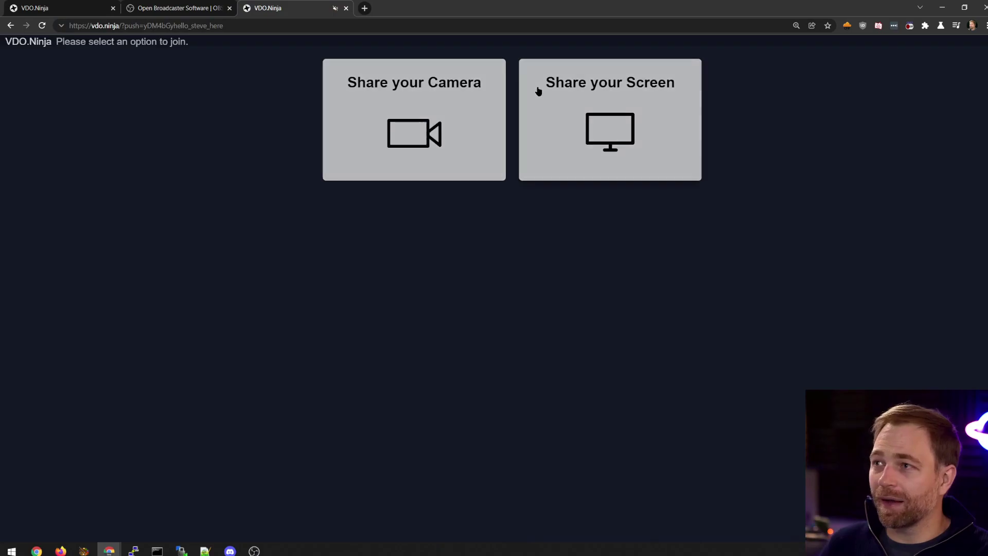
pyautogui.click(414, 103)
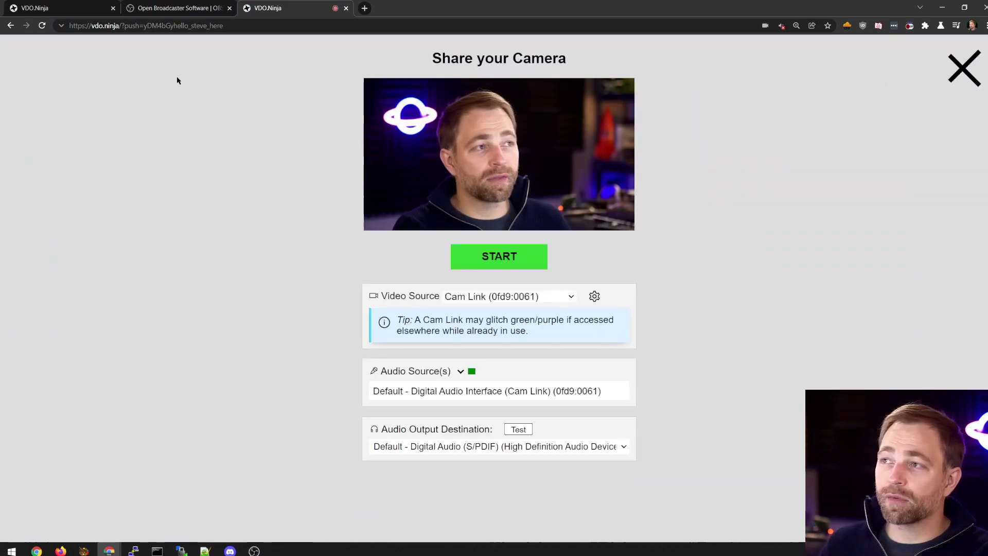
pyautogui.click(484, 257)
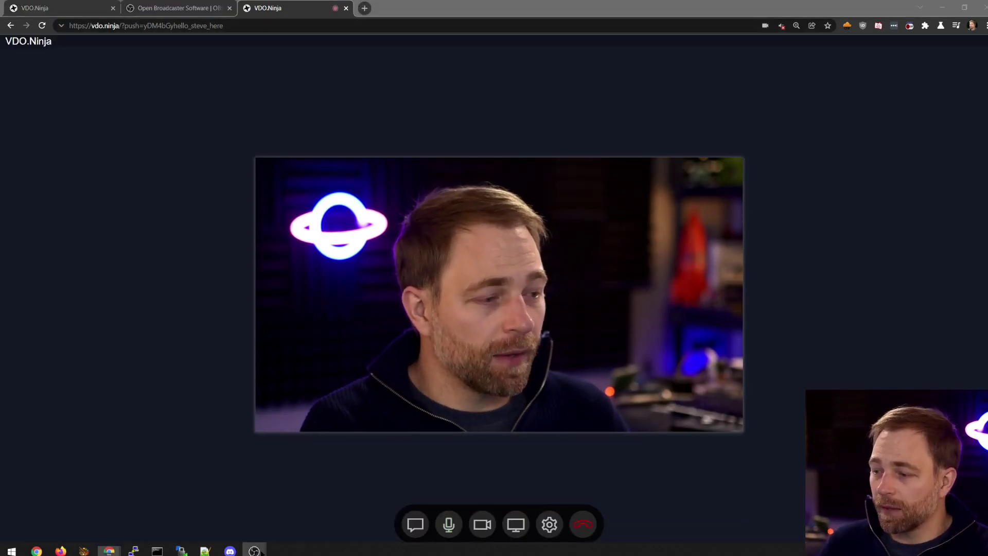
# - Append the custom push-ID suffix to the OBS browser source's view URL and apply it
pyautogui.moveTo(256, 551)
pyautogui.click(296, 509)
pyautogui.doubleClick(432, 427)
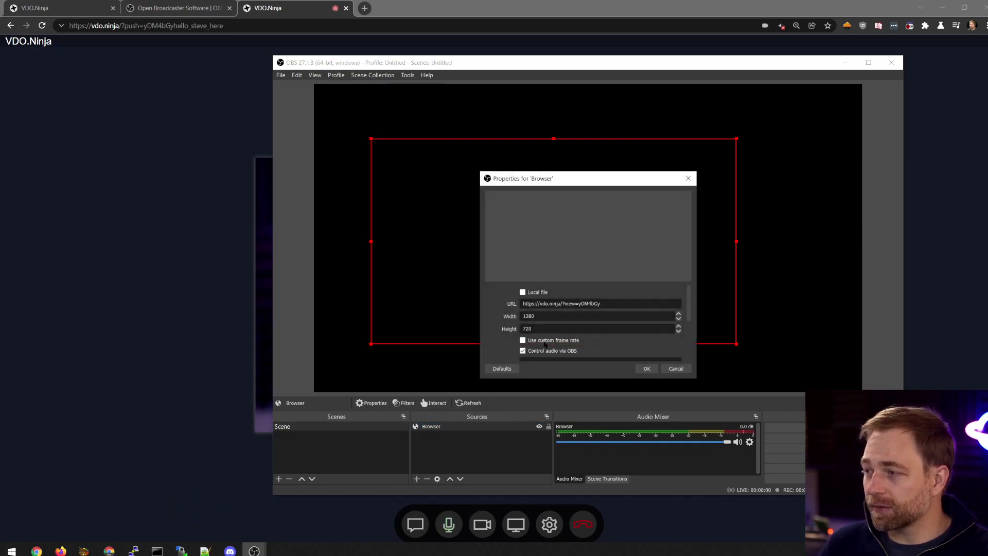
pyautogui.write('hello_steve_here')
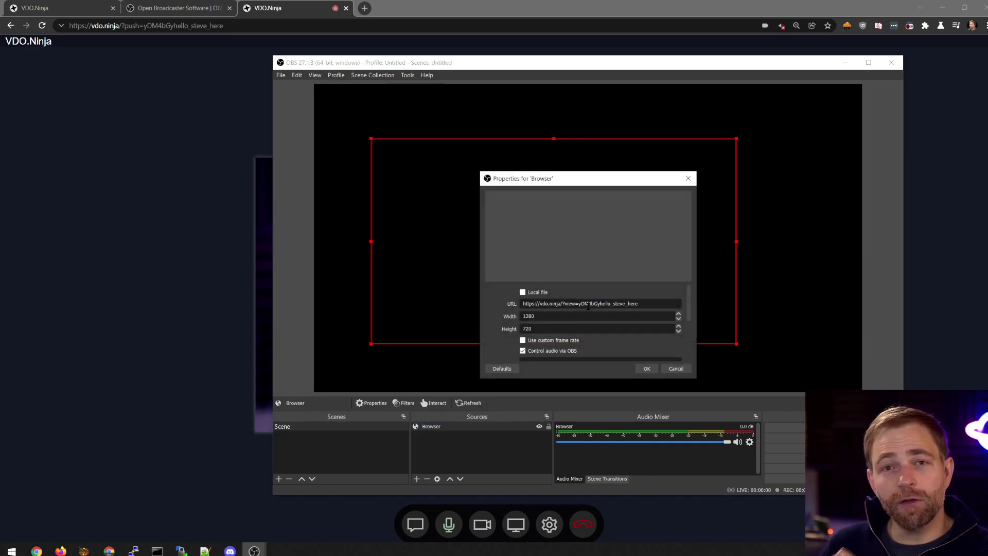
pyautogui.press('Return')
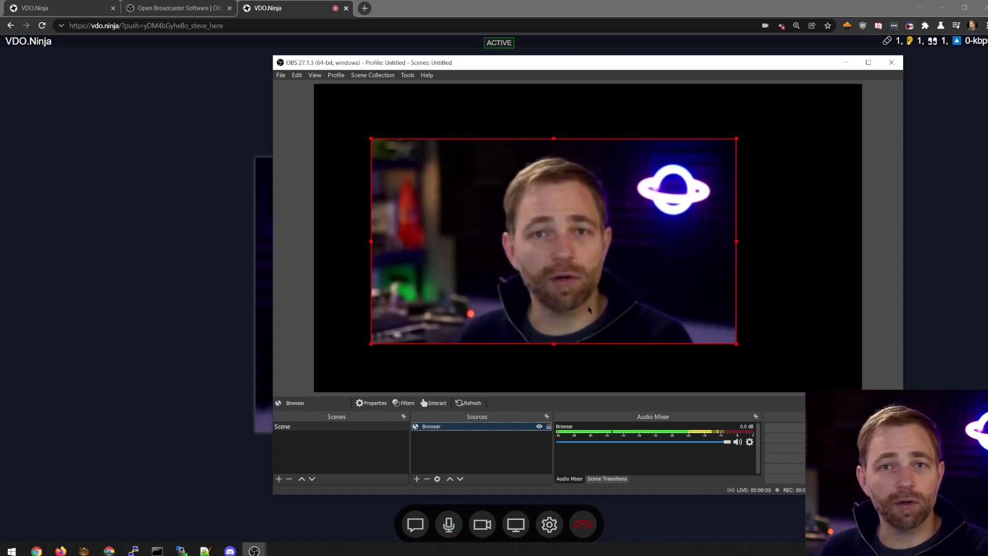
# - Reload the guest push page in Chrome and restart the camera stream so OBS shows it live
pyautogui.click(41, 26)
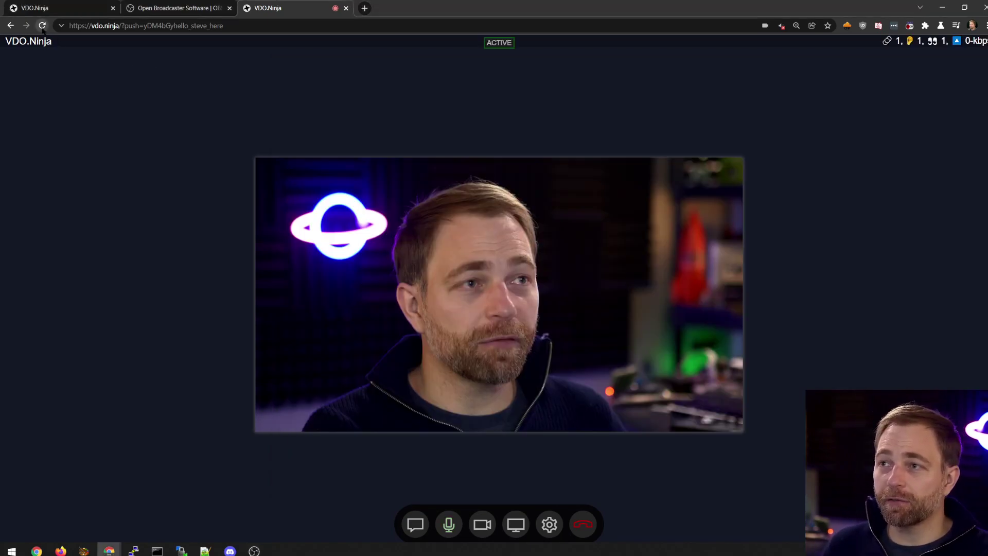
pyautogui.click(543, 81)
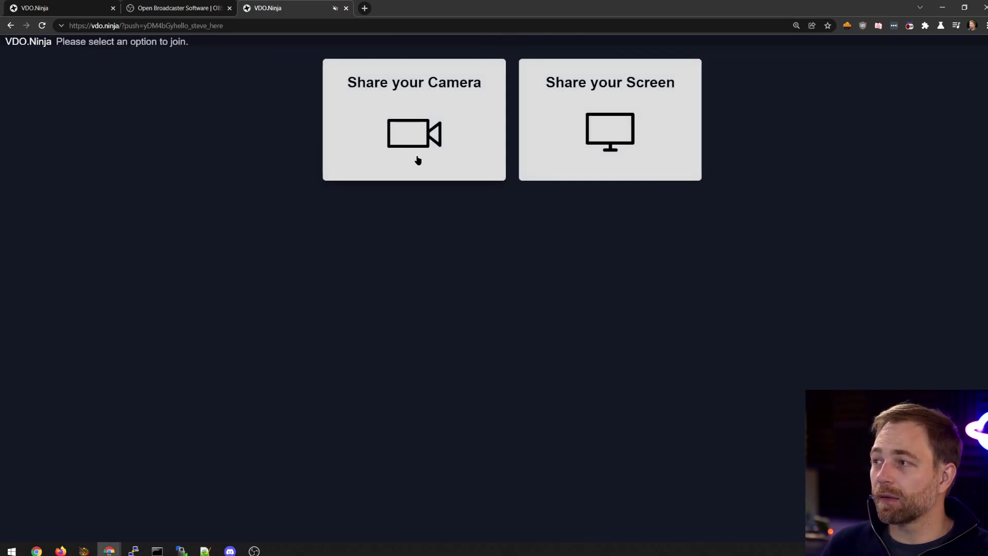
pyautogui.click(420, 160)
pyautogui.click(497, 254)
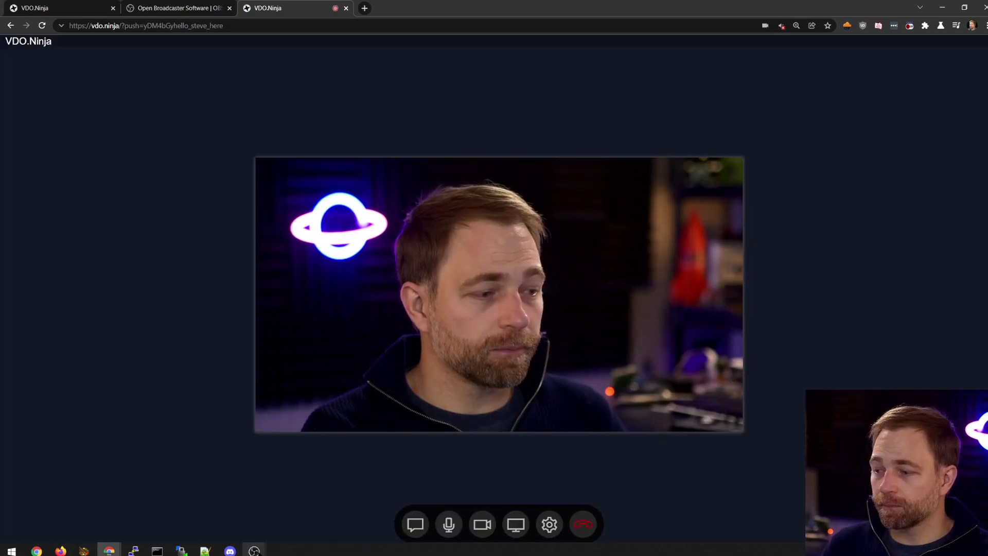
pyautogui.moveTo(253, 550)
pyautogui.click(208, 502)
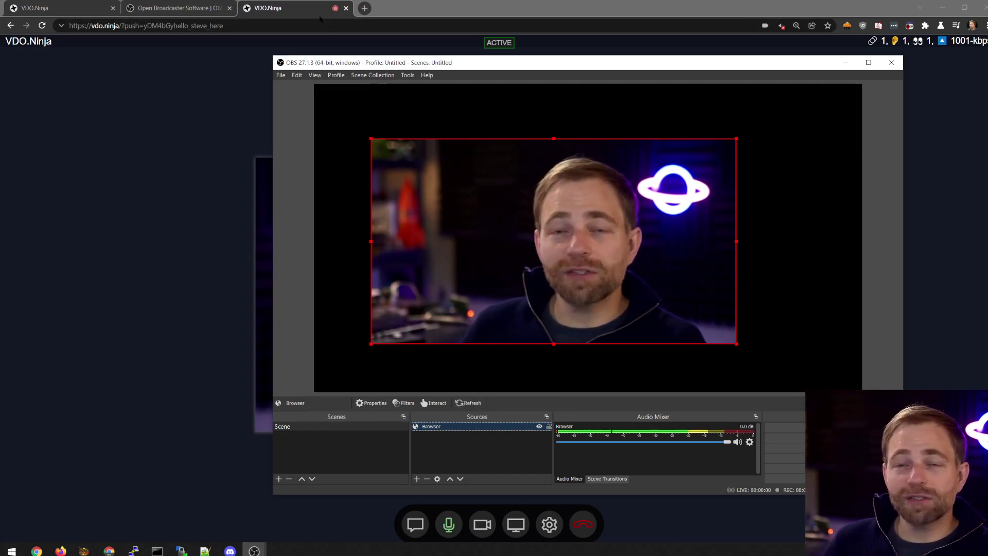
# - Close the VDO.Ninja guest stream tab, confirming Leave
pyautogui.click(346, 7)
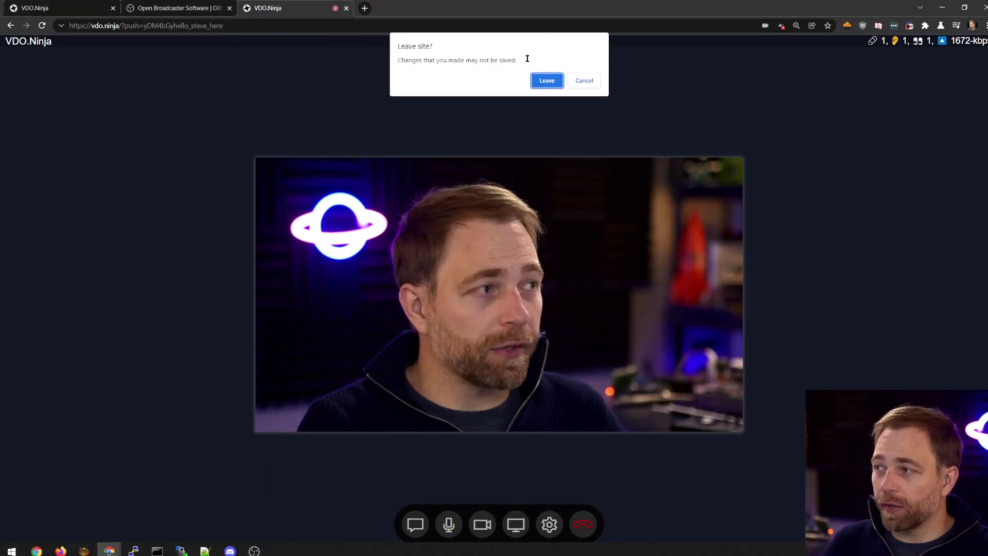
pyautogui.click(543, 82)
pyautogui.click(309, 502)
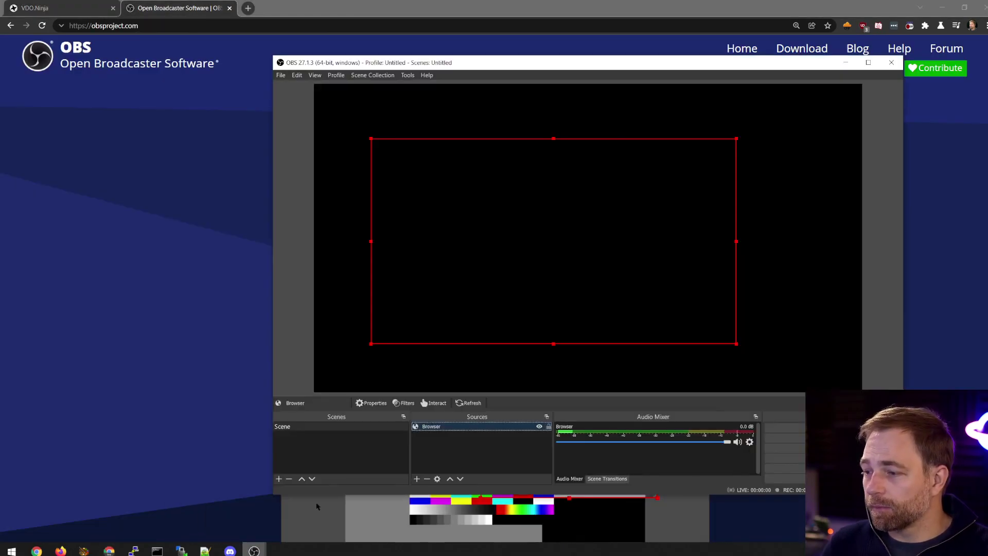
# - Add &clean to the end of the OBS browser source's view URL
pyautogui.doubleClick(435, 427)
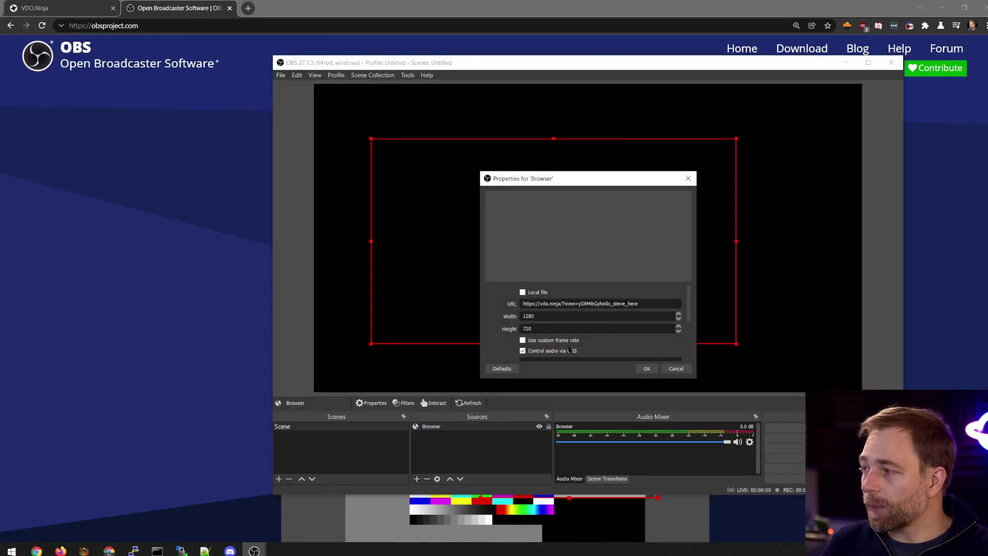
pyautogui.scroll(-5, 549, 360)
pyautogui.click(647, 369)
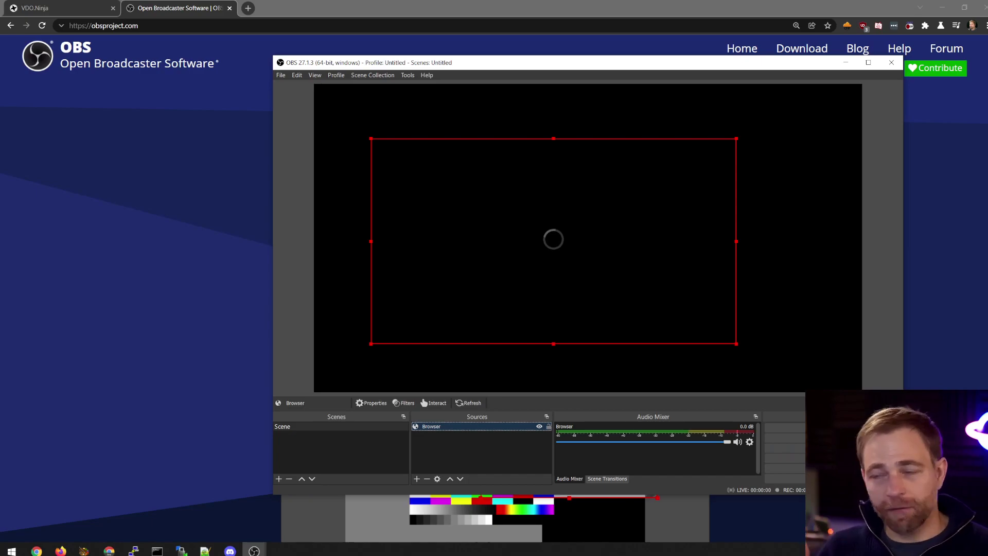
pyautogui.doubleClick(435, 426)
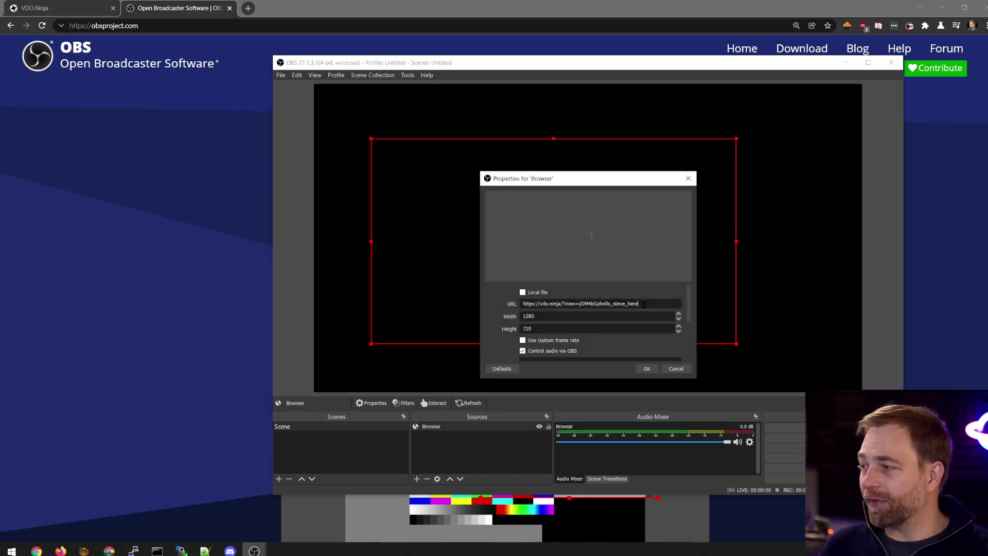
pyautogui.write('clean')
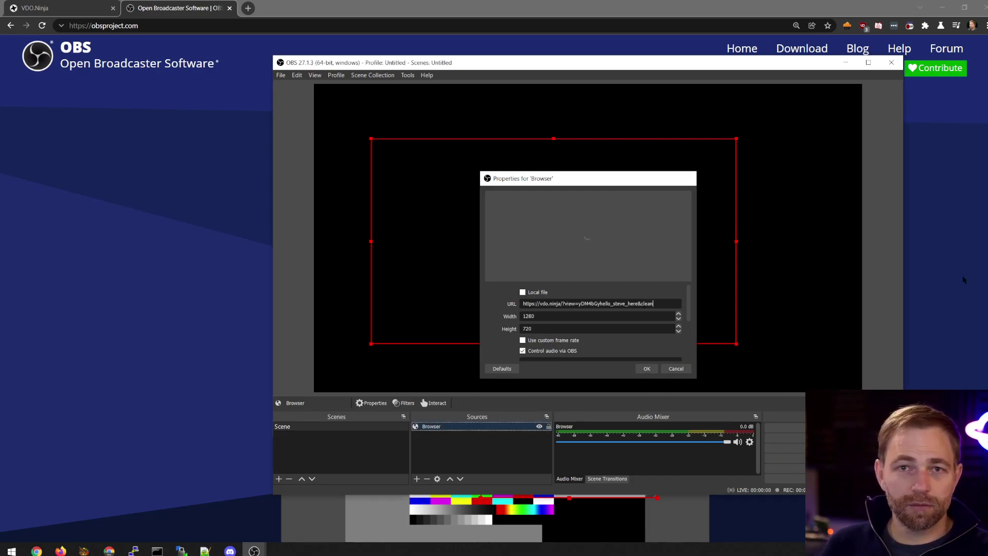
# - Save the browser source properties with the &clean view URL
pyautogui.press('Return')
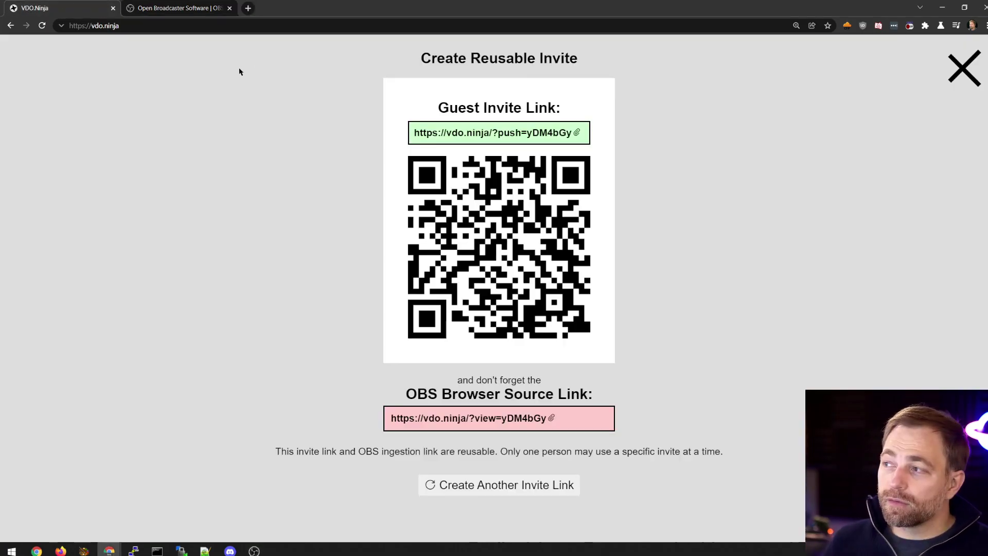
# - Create a room named 'dfgsadfasdfsfsdfsd' and enter its director Control Center
pyautogui.click(964, 68)
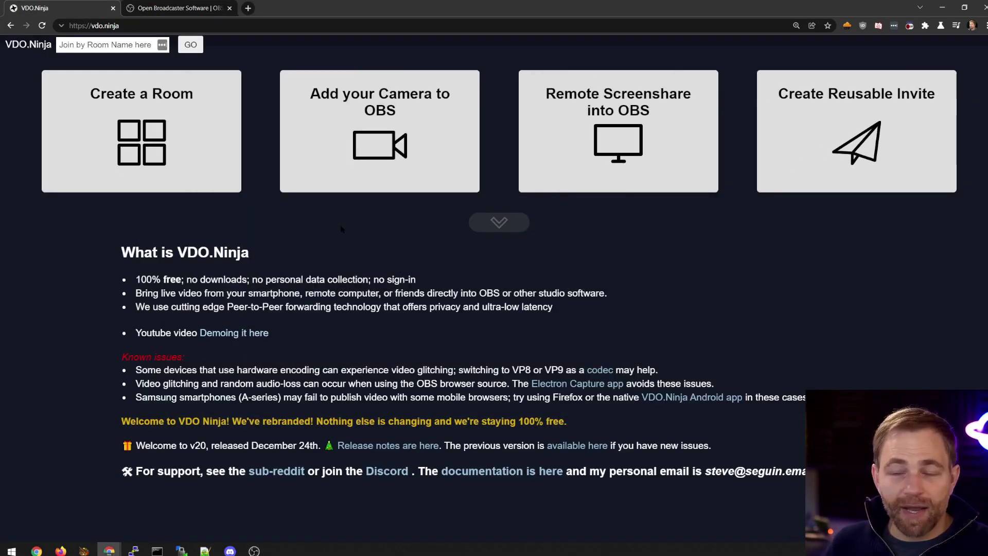
pyautogui.click(179, 155)
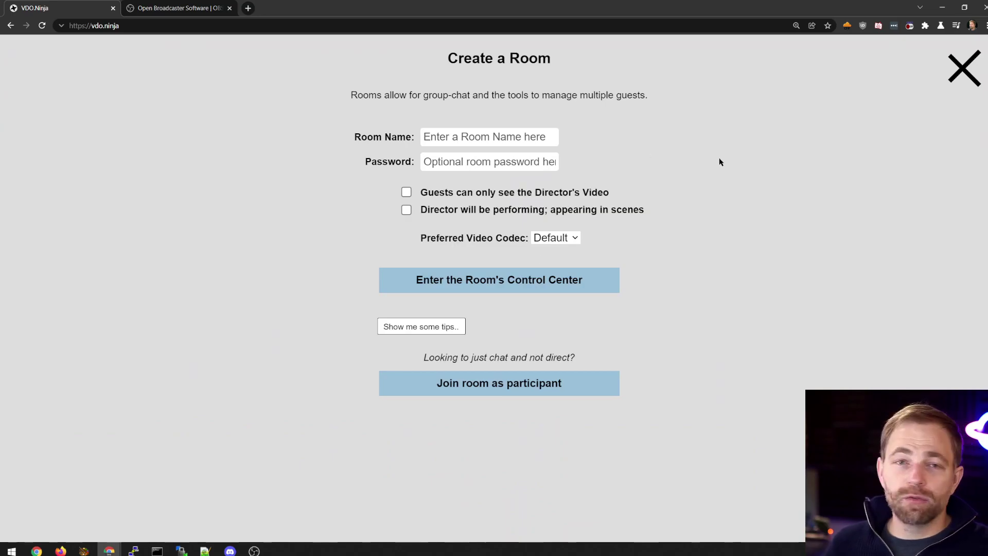
pyautogui.click(450, 142)
pyautogui.write('dfgsadfasdfsfsdfsd')
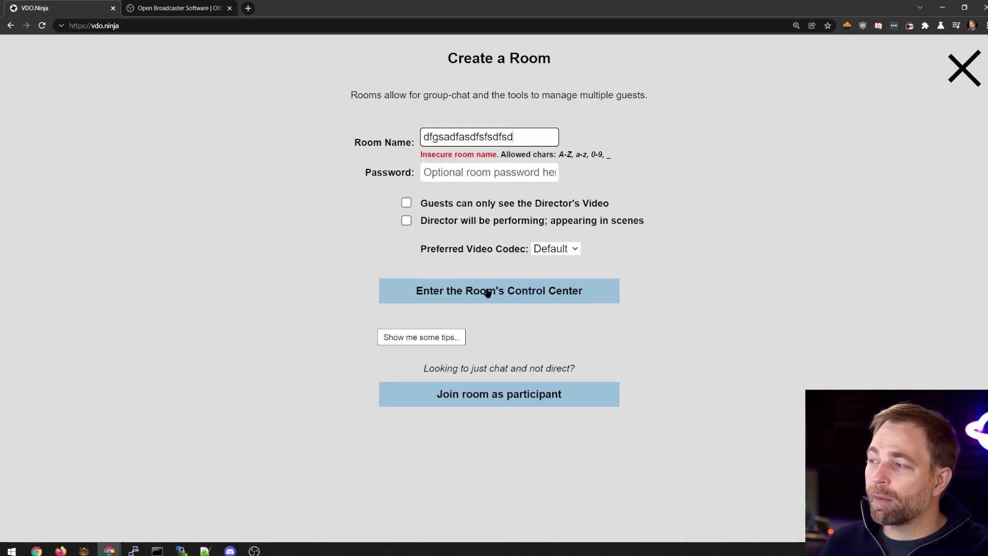
pyautogui.click(488, 292)
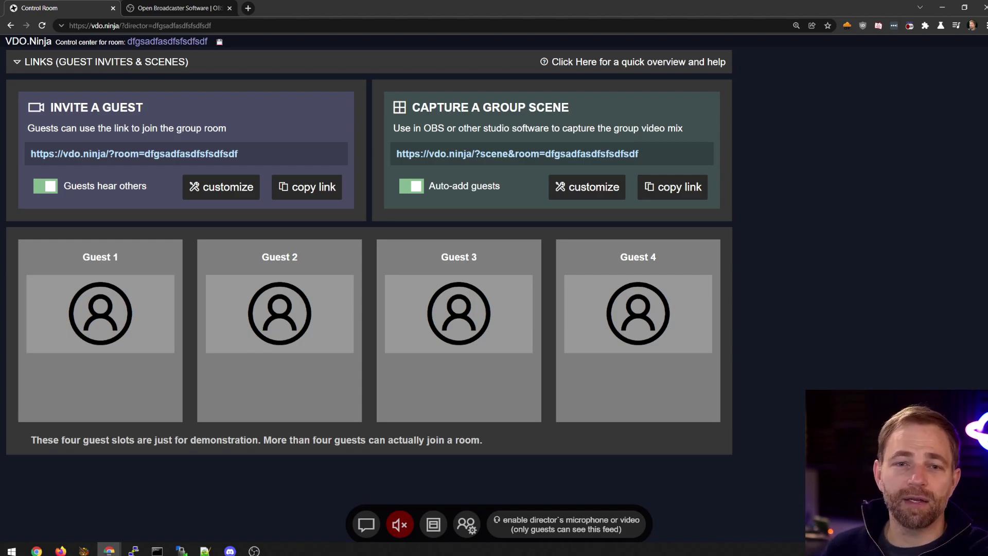
pyautogui.hotkey('alt', 'Tab')
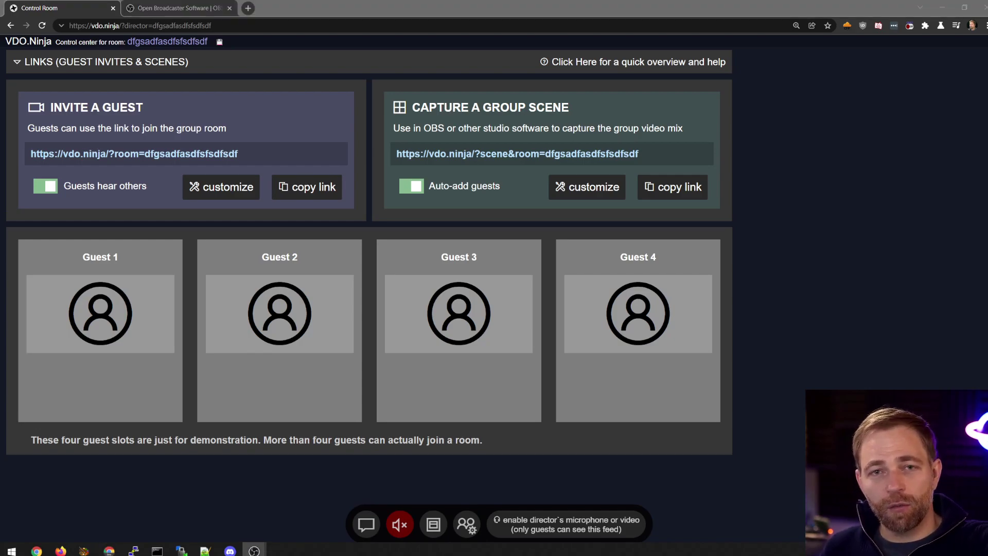